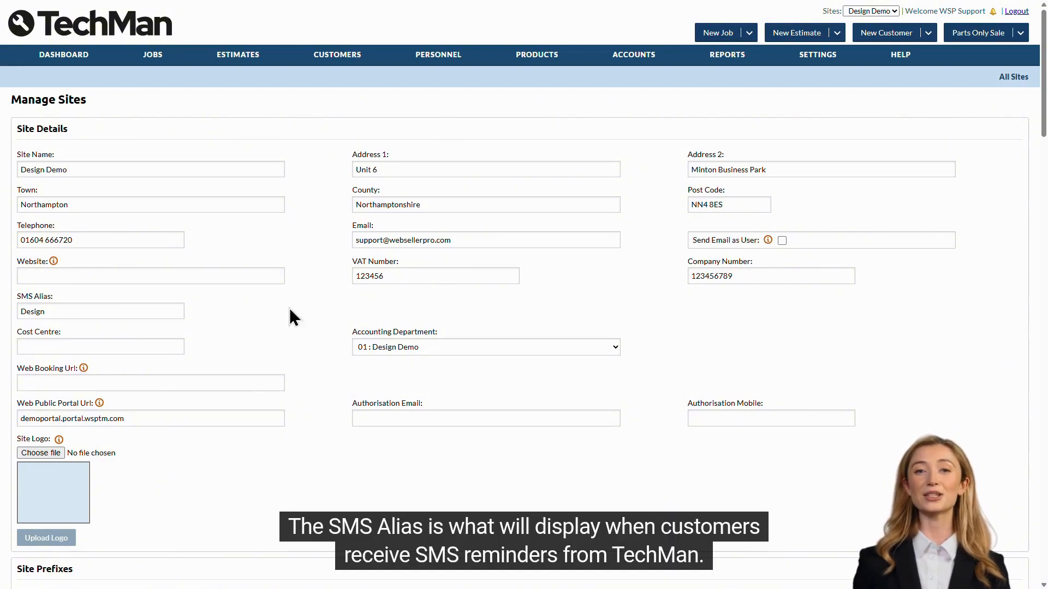
- Set the site's SMS Alias to TechMan
{"action": "left_click_drag", "start_coordinate": [145, 311], "coordinate": [20, 309]}
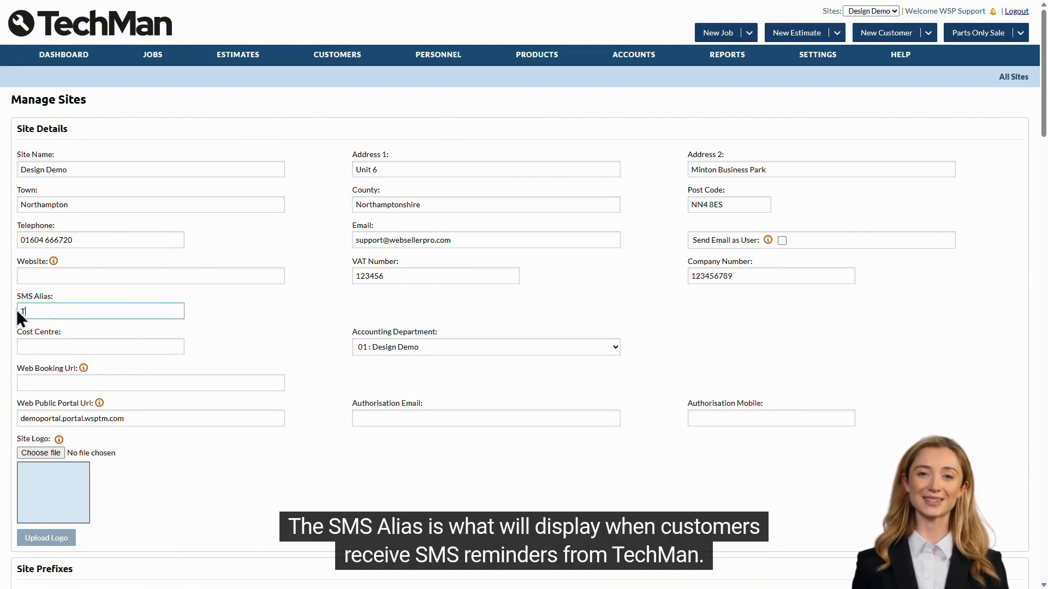
{"action": "type", "text": "TechMan"}
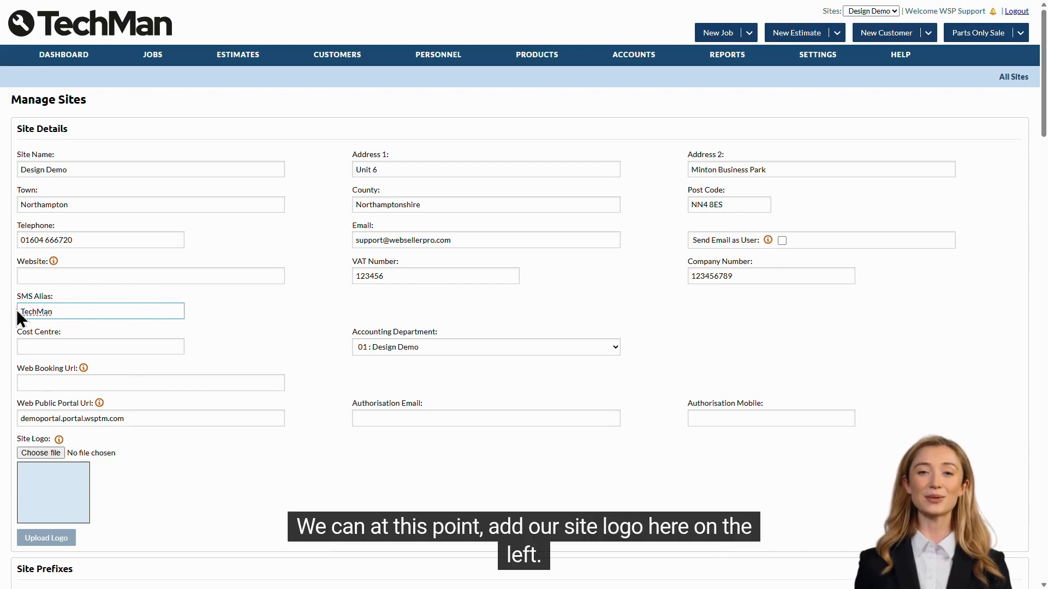
{"action": "left_click", "coordinate": [244, 314]}
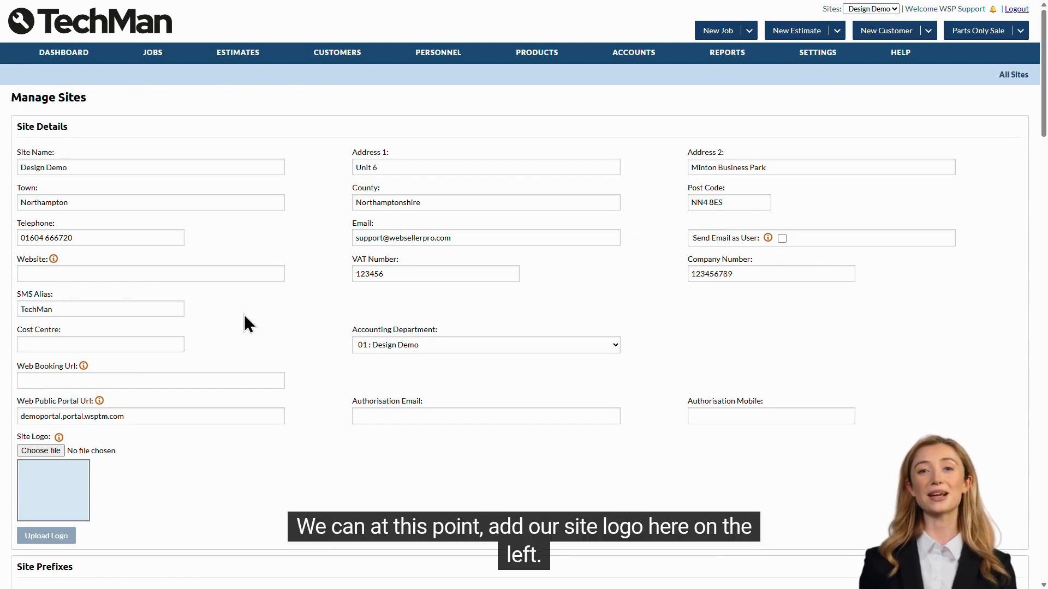
- Choose techman-black-logo-spanner.png as the site logo and upload it
{"action": "scroll", "coordinate": [244, 314], "scroll_direction": "down", "scroll_amount": 3}
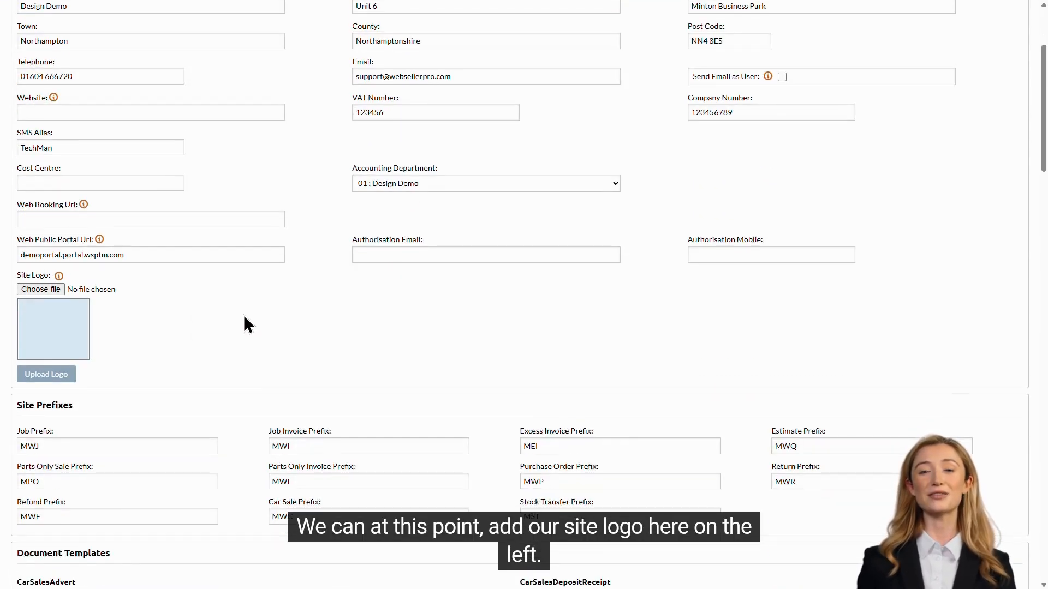
{"action": "left_click", "coordinate": [59, 289]}
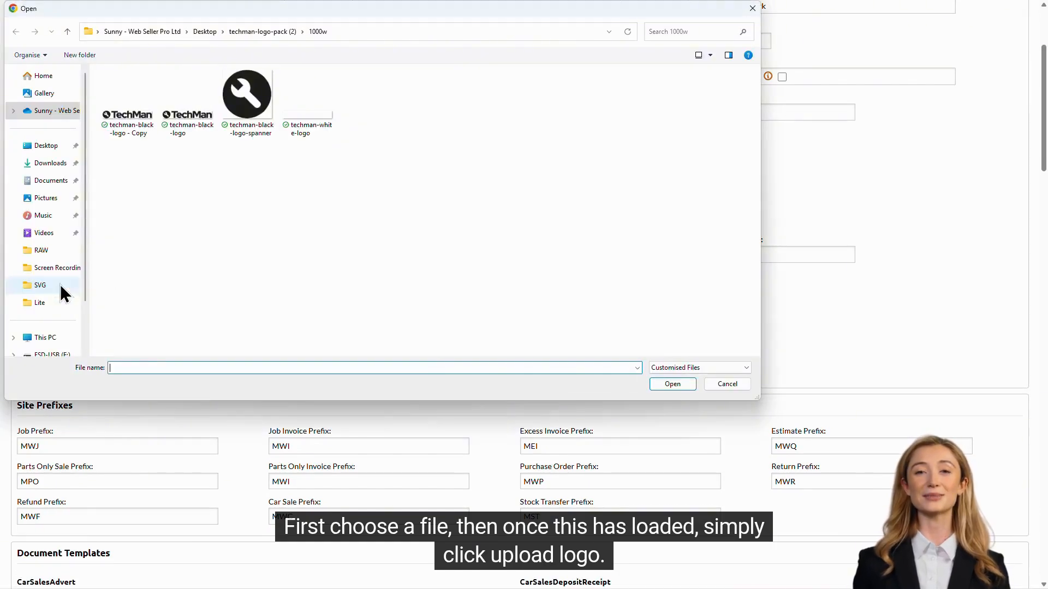
{"action": "double_click", "coordinate": [247, 128]}
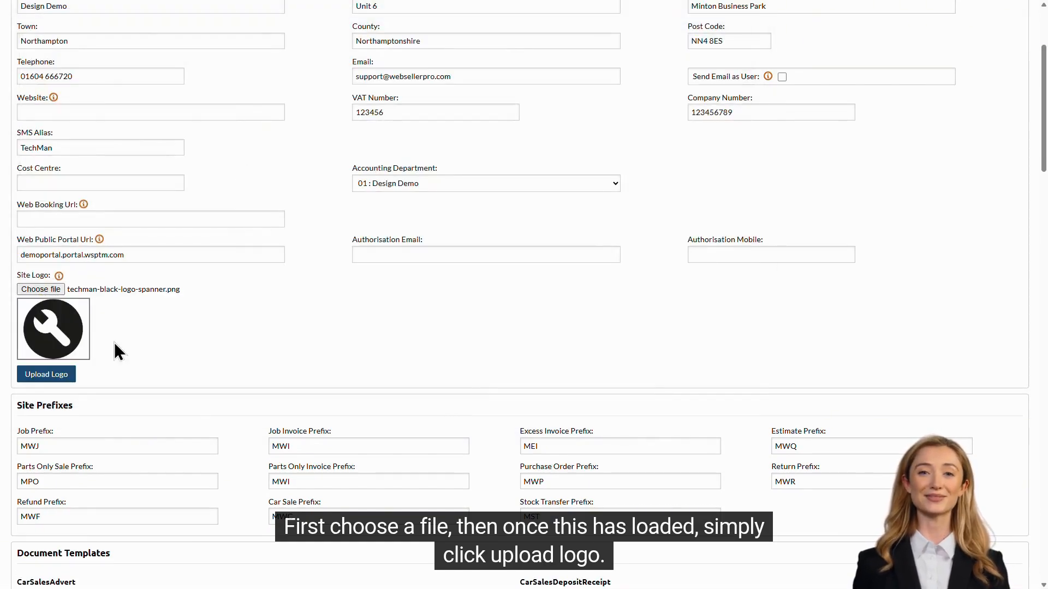
{"action": "left_click", "coordinate": [49, 374]}
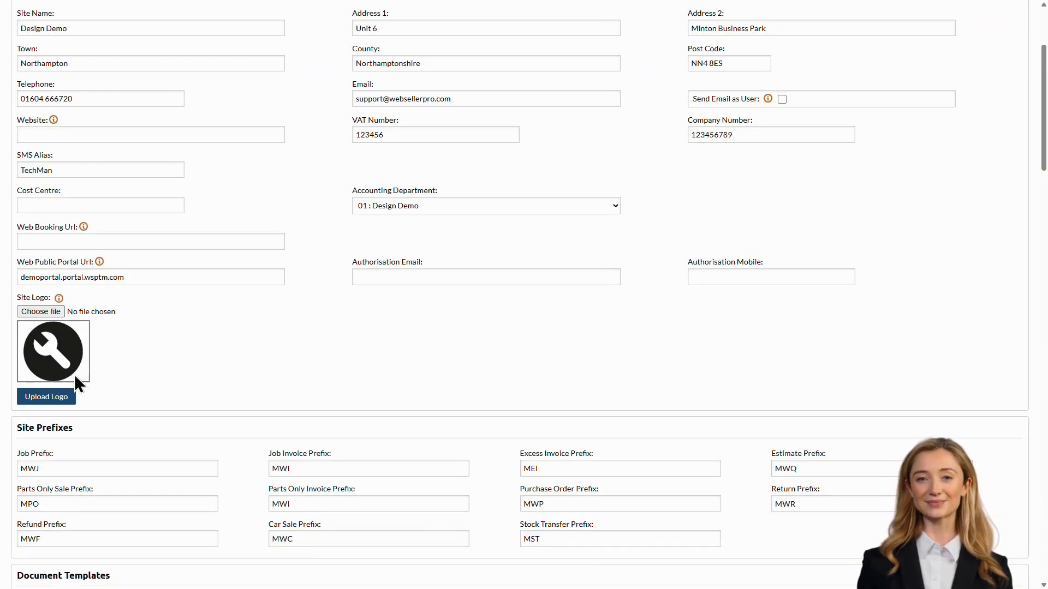
- Save the updated site details with the update button at the end of the page
{"action": "scroll", "coordinate": [222, 378], "scroll_direction": "down", "scroll_amount": 2}
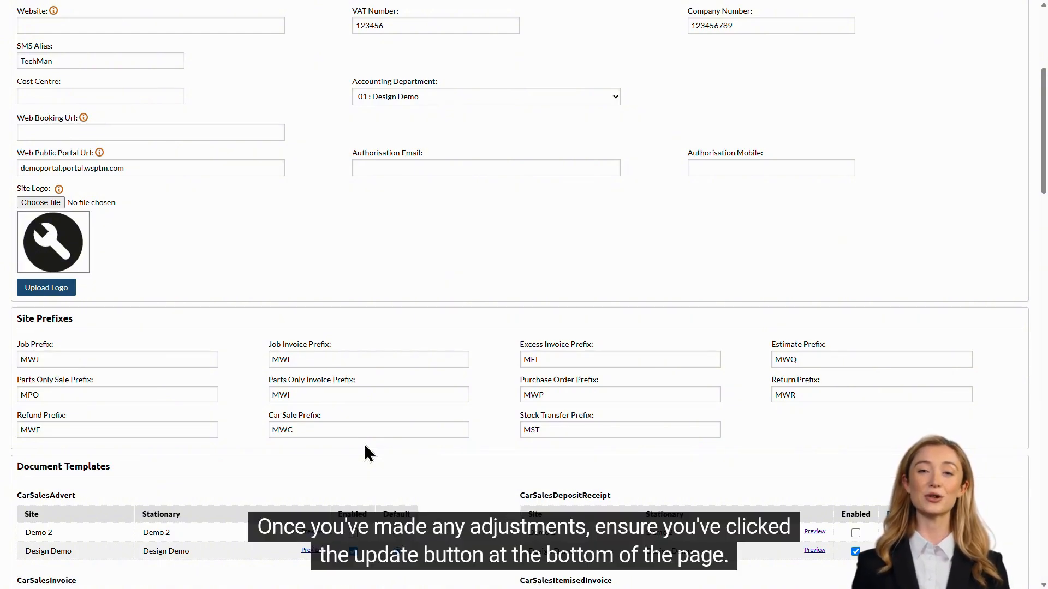
{"action": "scroll", "coordinate": [364, 443], "scroll_direction": "down", "scroll_amount": 20}
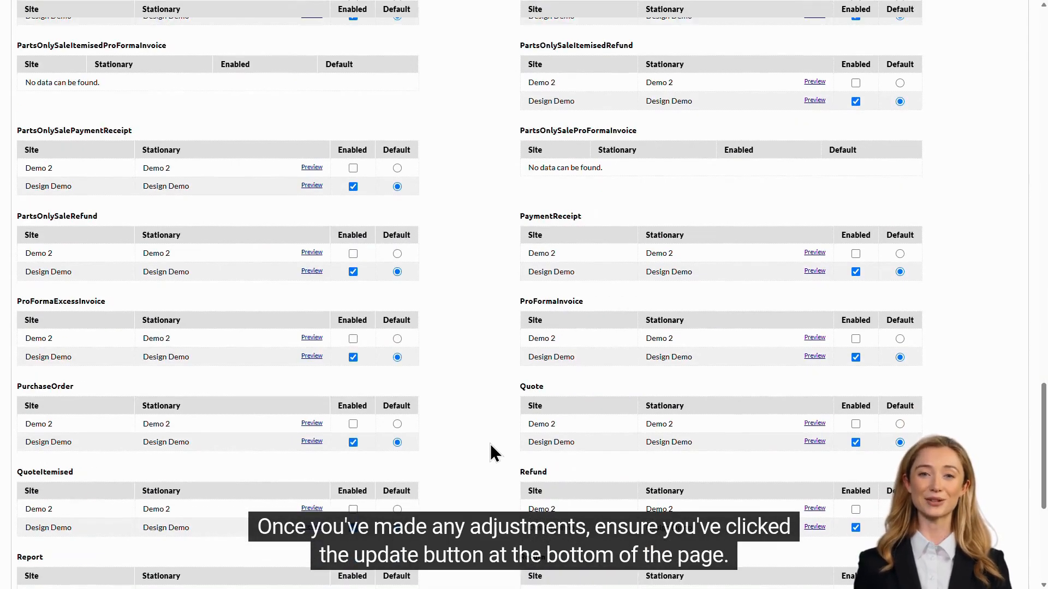
{"action": "scroll", "coordinate": [490, 444], "scroll_direction": "down", "scroll_amount": 6}
{"action": "left_click", "coordinate": [519, 558]}
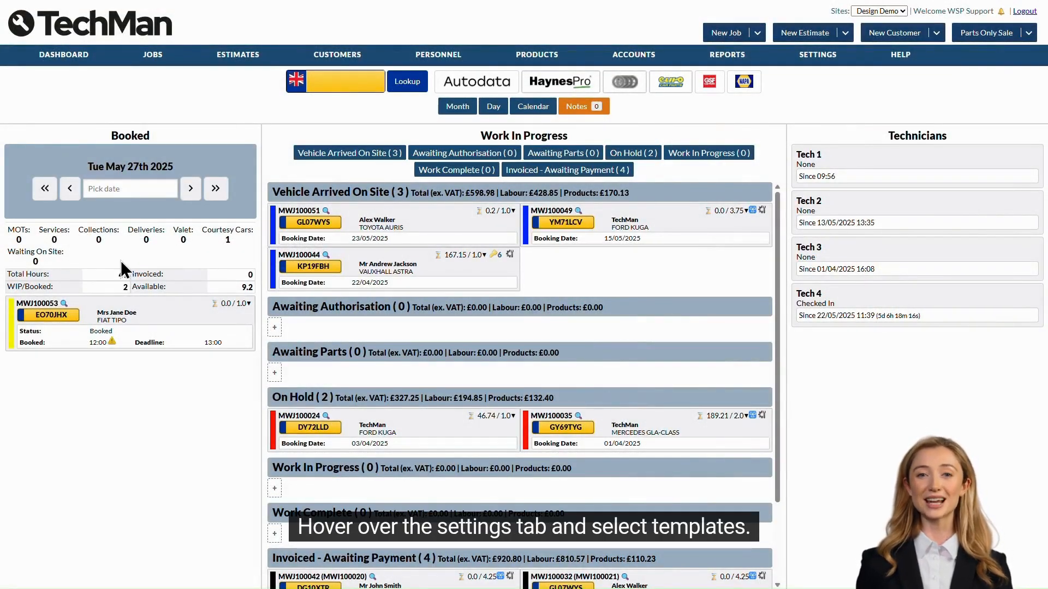
- Open the template settings and start creating a new template
{"action": "mouse_move", "coordinate": [821, 63]}
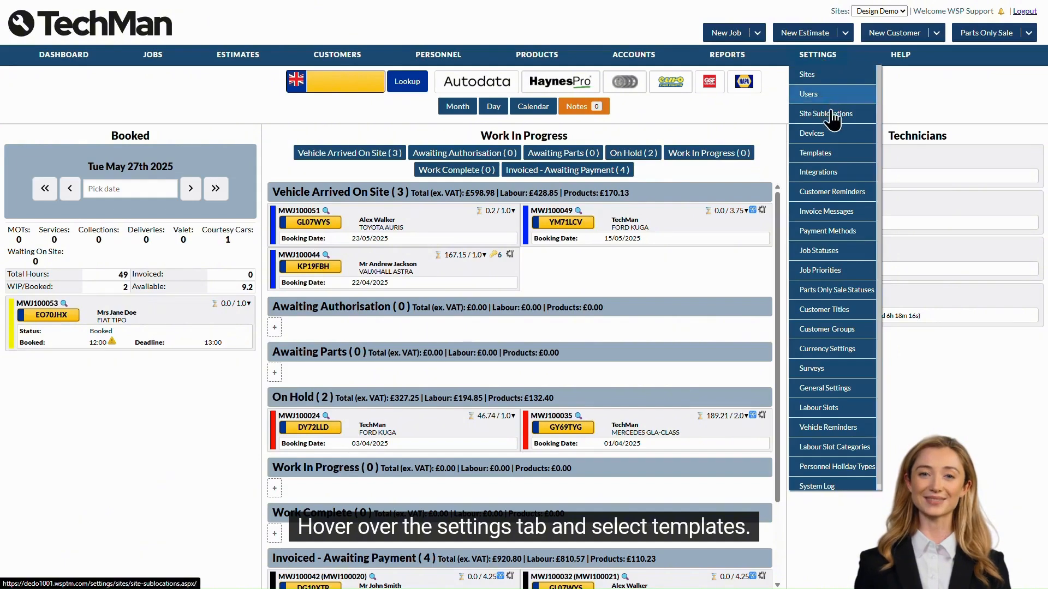
{"action": "left_click", "coordinate": [833, 161]}
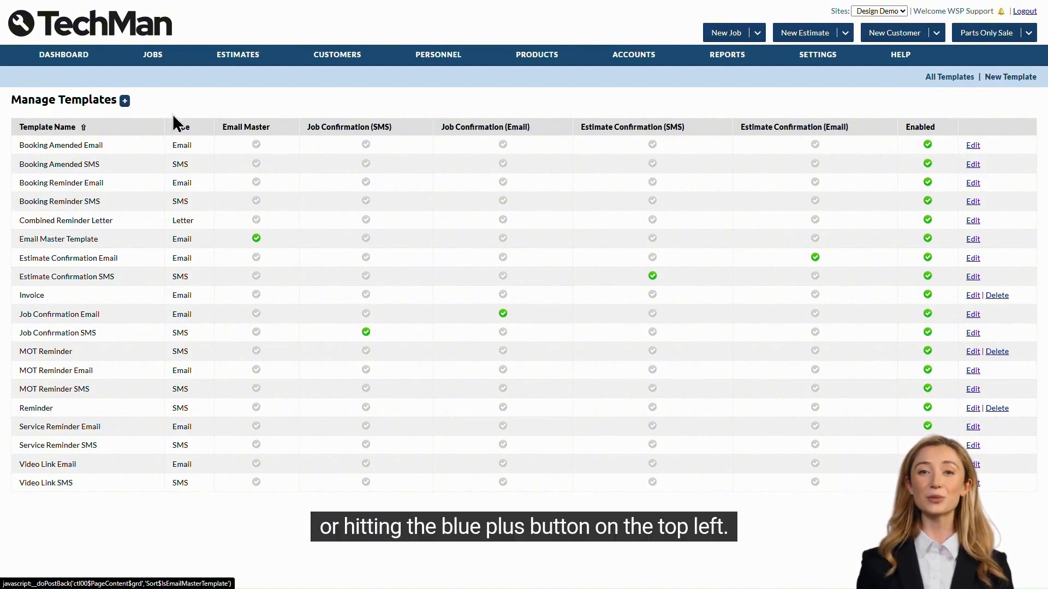
{"action": "left_click", "coordinate": [126, 101]}
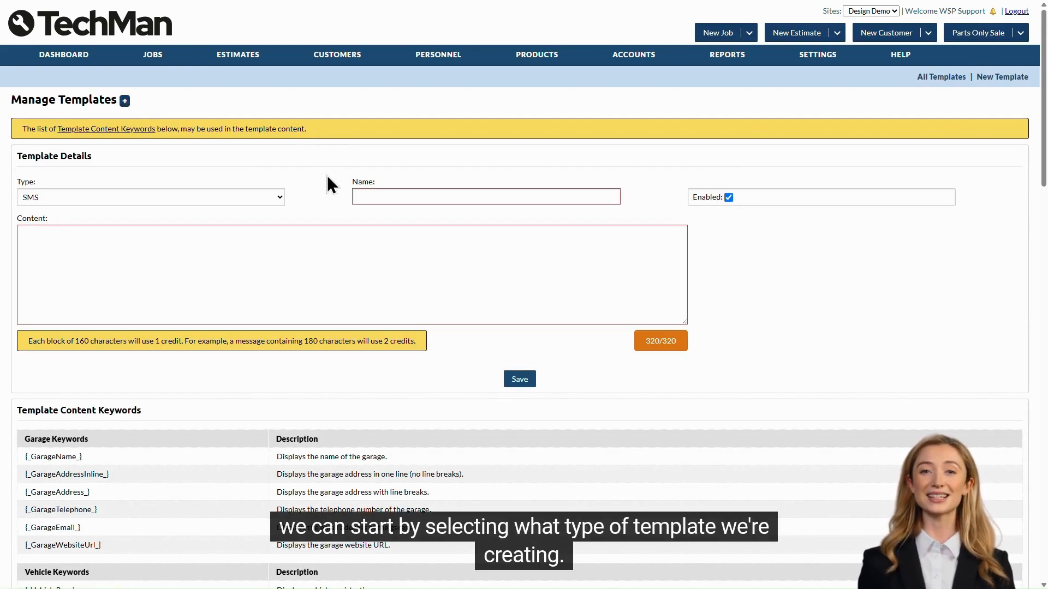
- Set the template type to SMS and name it "Vehicle ready for collection"
{"action": "left_click", "coordinate": [276, 198]}
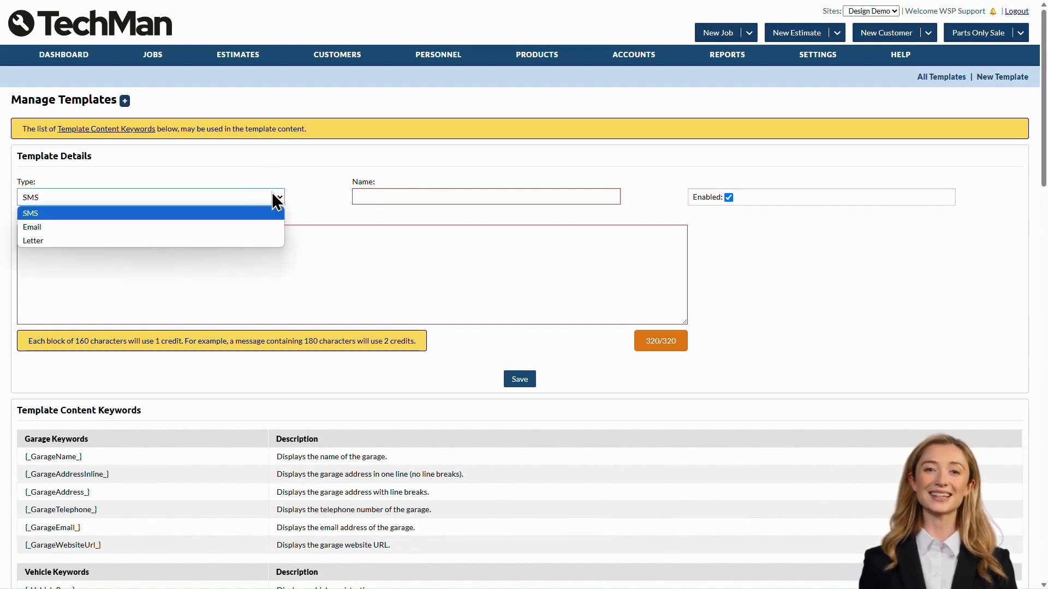
{"action": "left_click", "coordinate": [137, 216]}
{"action": "left_click", "coordinate": [371, 196]}
{"action": "type", "text": "V"}
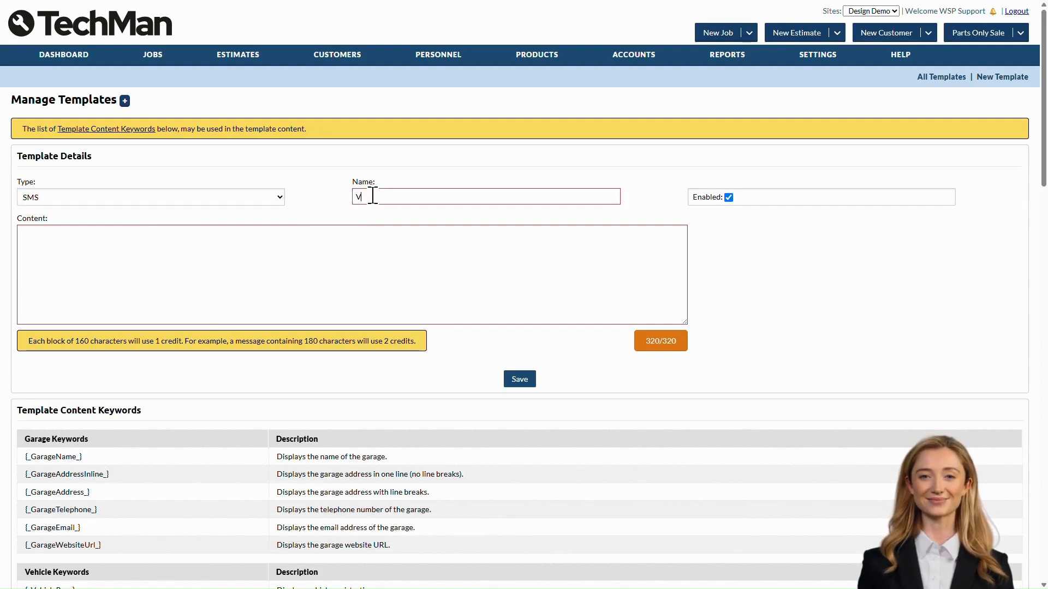
{"action": "type", "text": "ehicle ready for collection"}
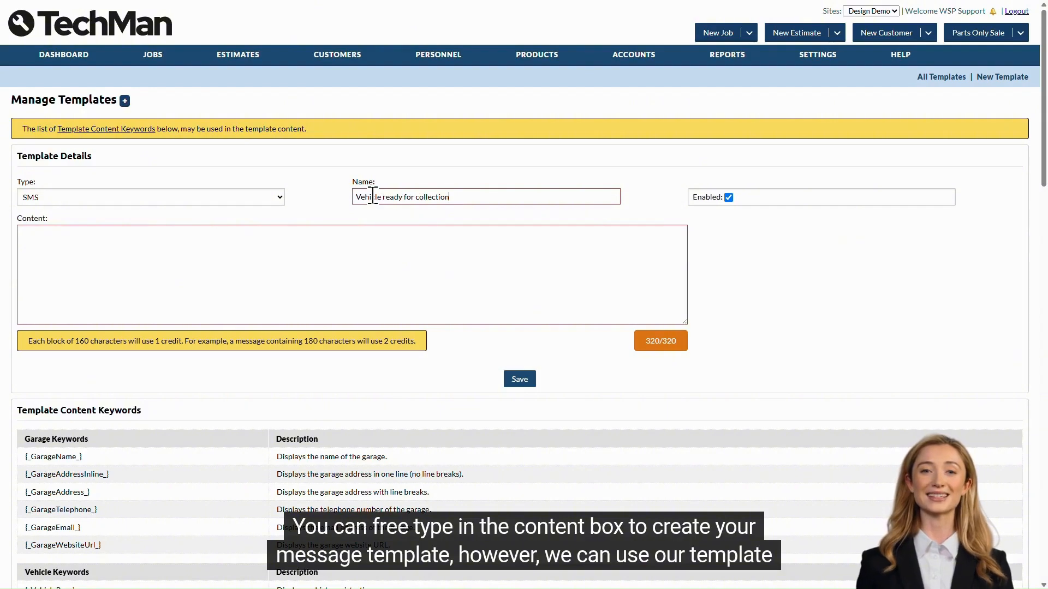
- Copy the [_Greeting_] keyword from the keyword list into the template content
{"action": "left_click", "coordinate": [267, 250]}
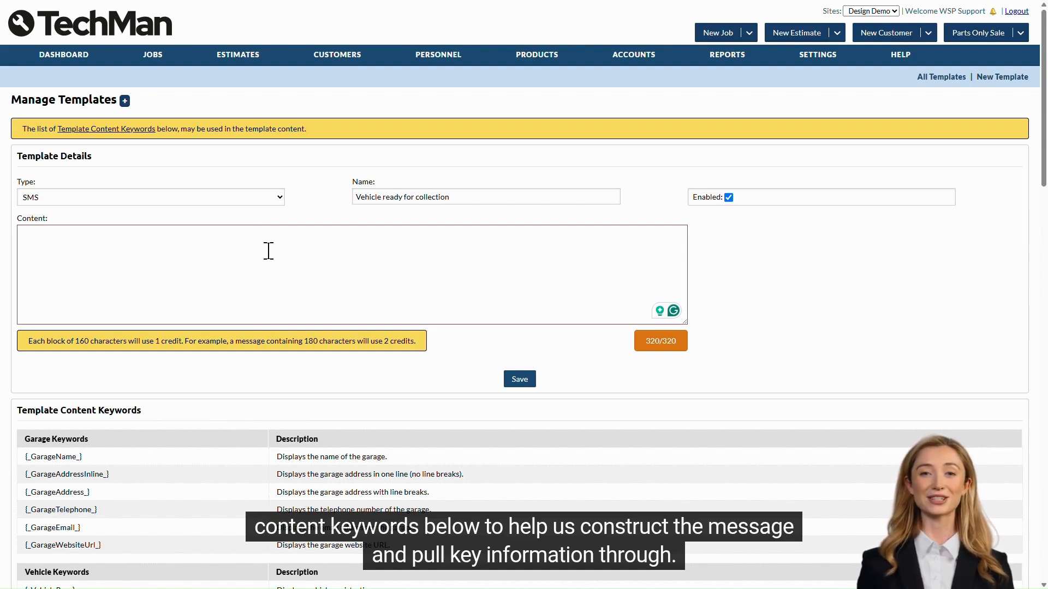
{"action": "scroll", "coordinate": [268, 251], "scroll_direction": "down", "scroll_amount": 4}
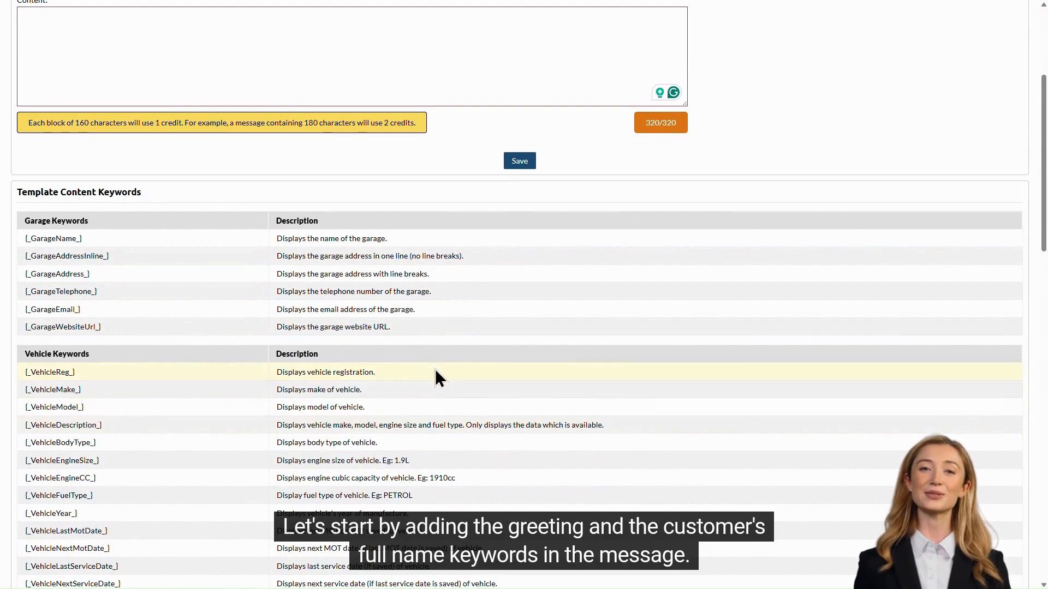
{"action": "scroll", "coordinate": [432, 341], "scroll_direction": "down", "scroll_amount": 6}
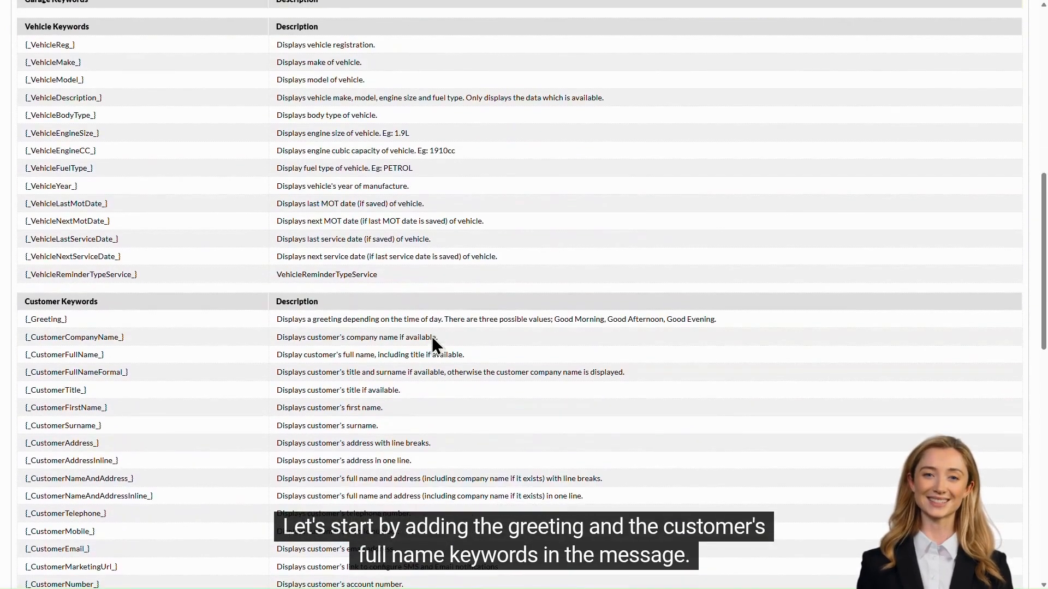
{"action": "triple_click", "coordinate": [38, 319]}
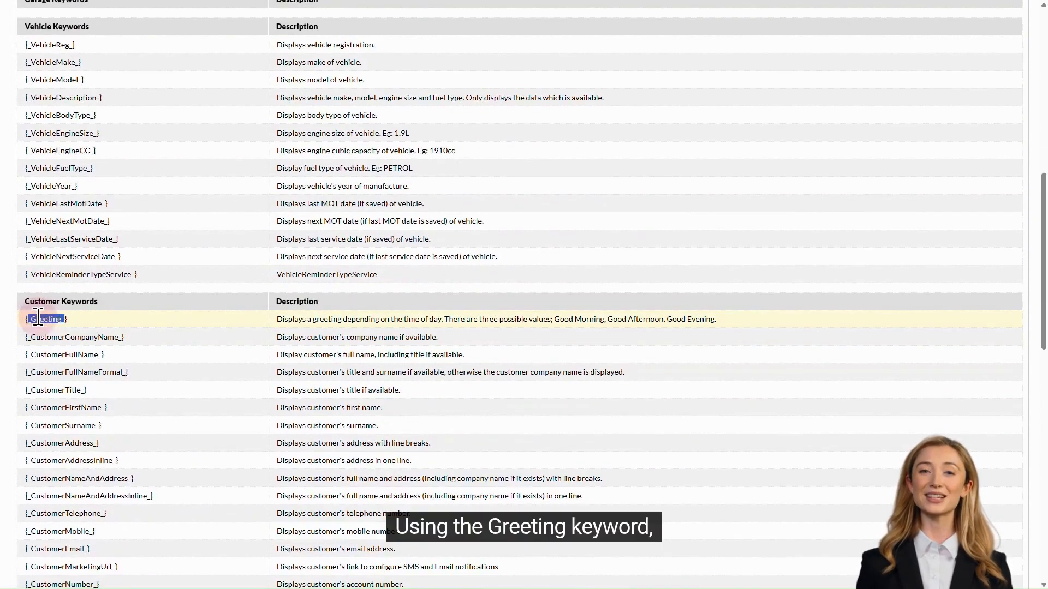
{"action": "right_click", "coordinate": [39, 320]}
{"action": "left_click", "coordinate": [66, 329]}
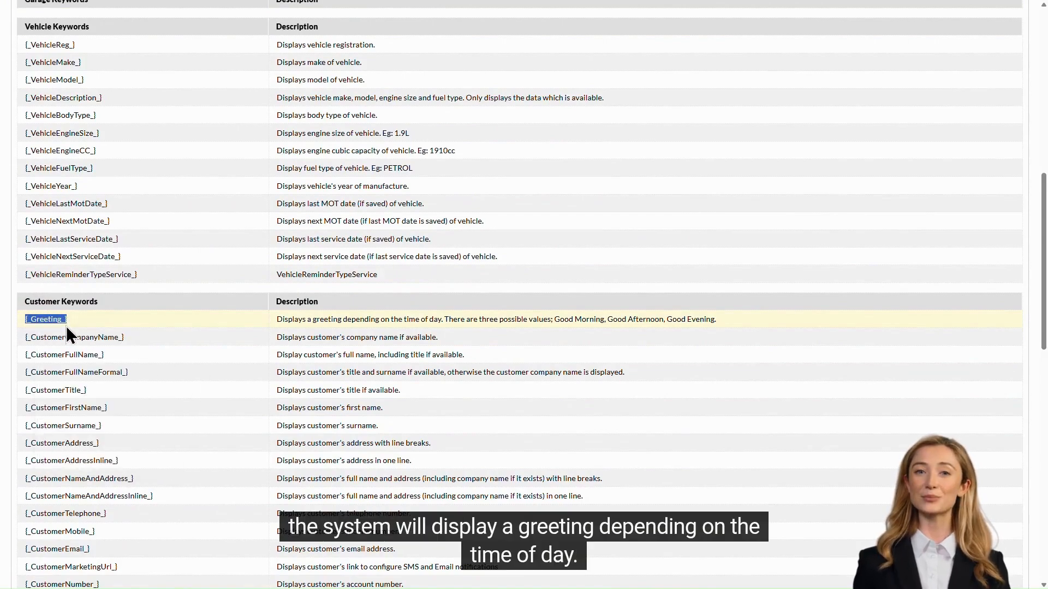
{"action": "scroll", "coordinate": [238, 300], "scroll_direction": "up", "scroll_amount": 10}
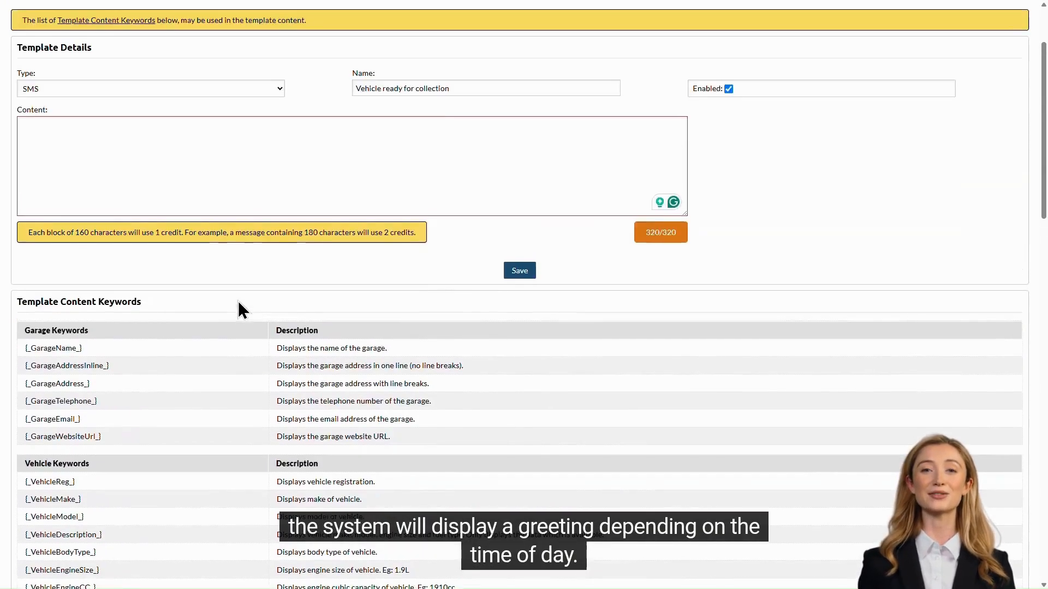
{"action": "right_click", "coordinate": [116, 278]}
{"action": "left_click", "coordinate": [179, 385]}
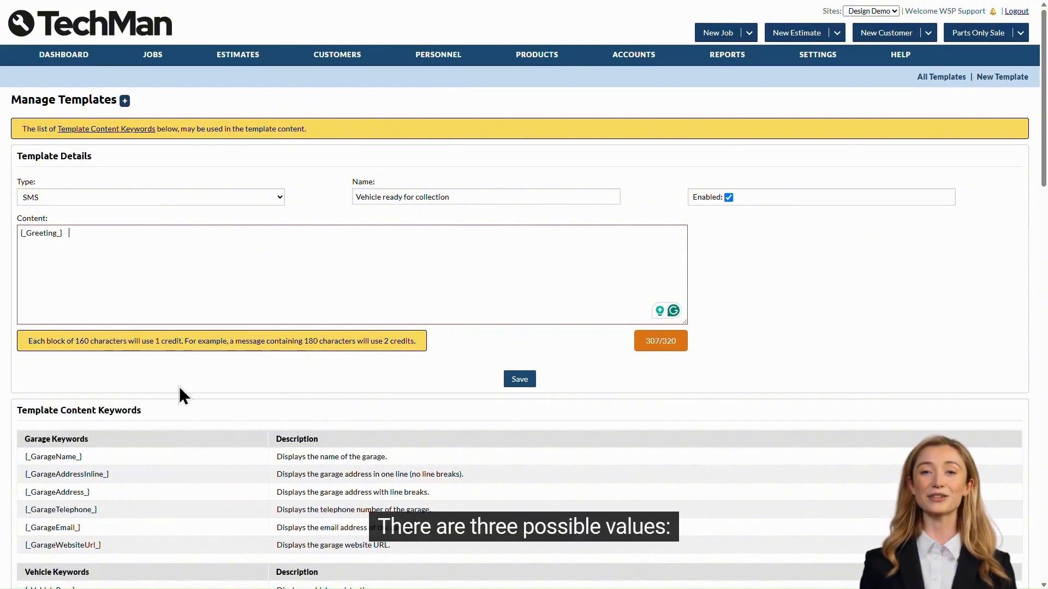
- Copy the [_CustomerFullName_] keyword into the content after the greeting
{"action": "scroll", "coordinate": [226, 359], "scroll_direction": "down", "scroll_amount": 9}
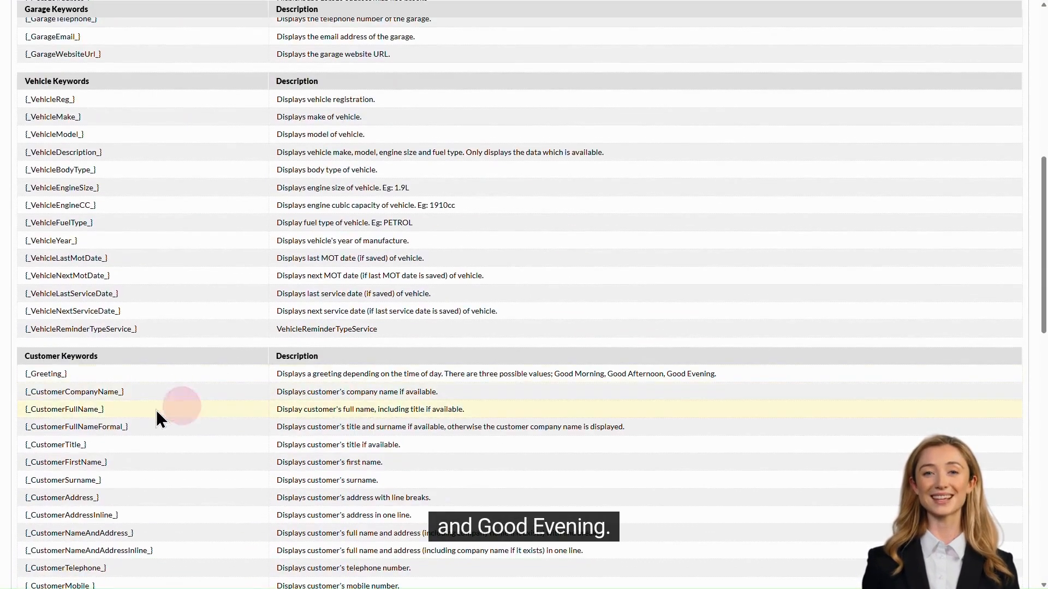
{"action": "triple_click", "coordinate": [41, 408]}
{"action": "right_click", "coordinate": [53, 412]}
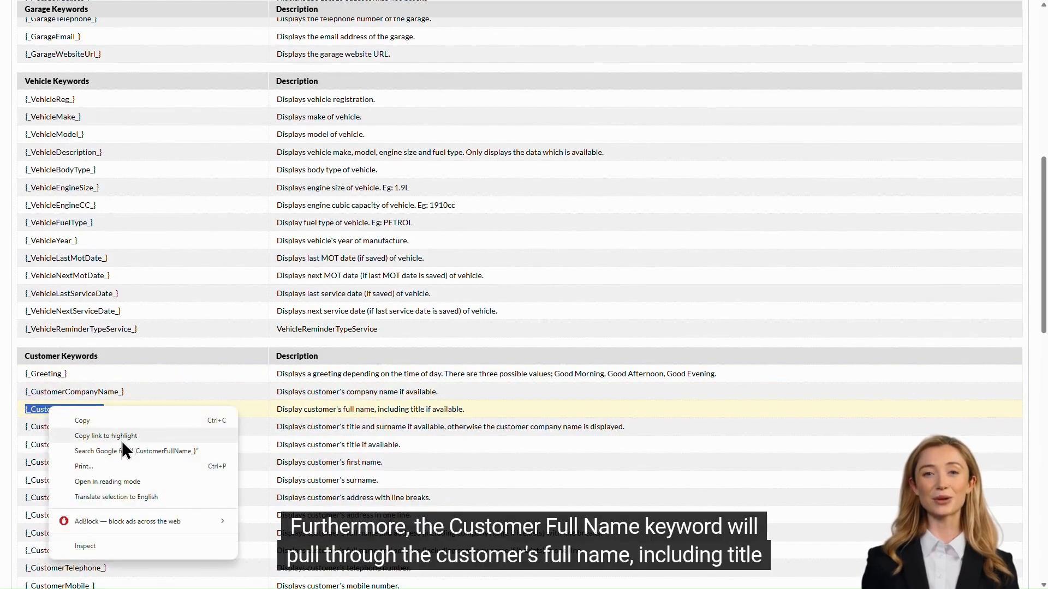
{"action": "left_click", "coordinate": [117, 422]}
{"action": "scroll", "coordinate": [206, 351], "scroll_direction": "up", "scroll_amount": 8}
{"action": "left_click", "coordinate": [105, 177]}
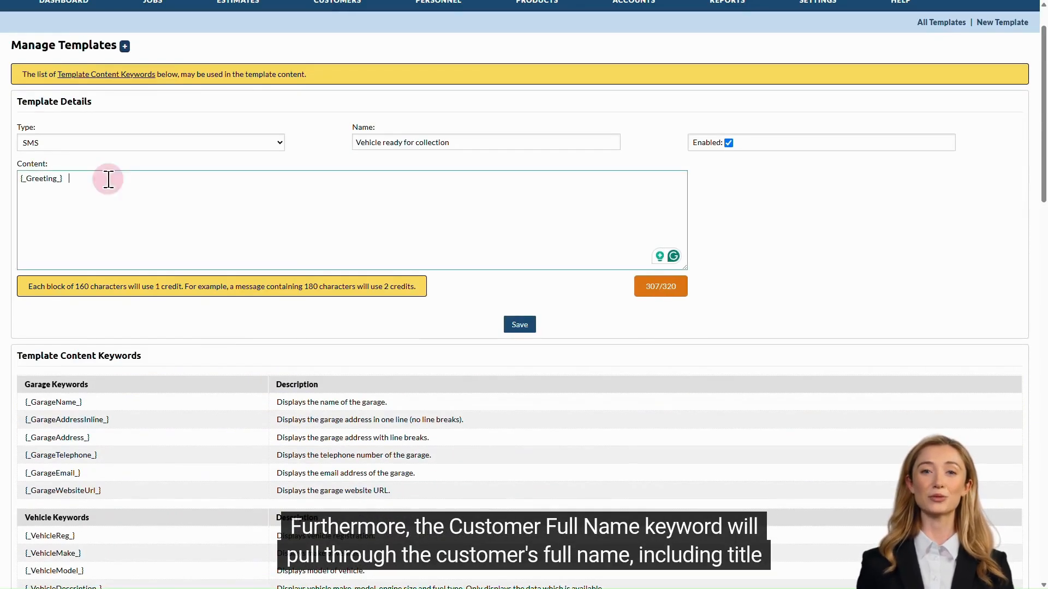
{"action": "right_click", "coordinate": [108, 180]}
{"action": "left_click", "coordinate": [175, 304]}
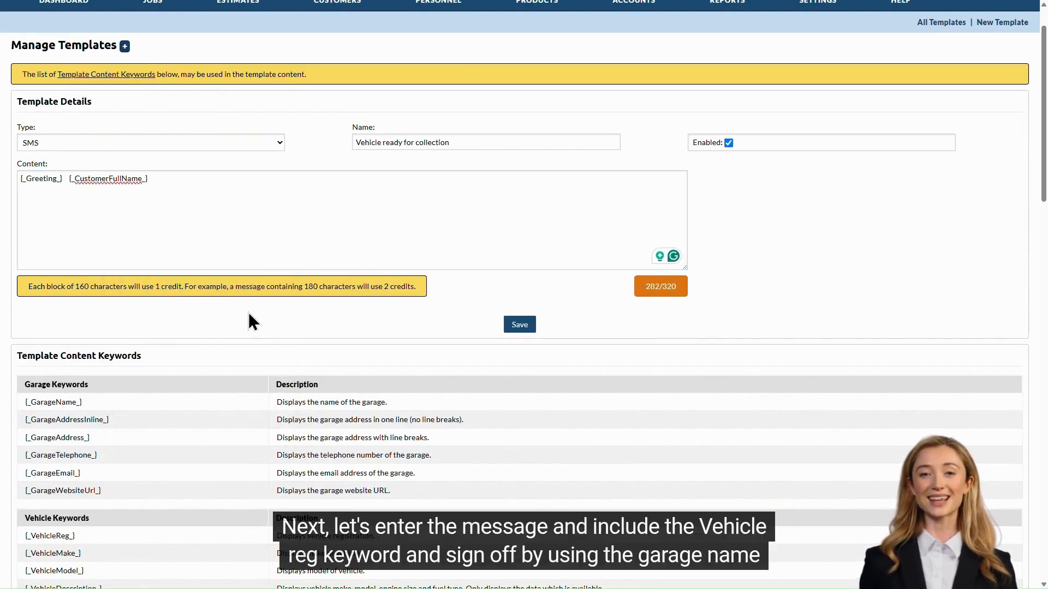
- Add a new paragraph reading "Your vehicle is ready for collection" to the content
{"action": "left_click", "coordinate": [104, 206]}
{"action": "key", "text": "Return"}
{"action": "key", "text": "Return"}
{"action": "type", "text": "Your vehi"}
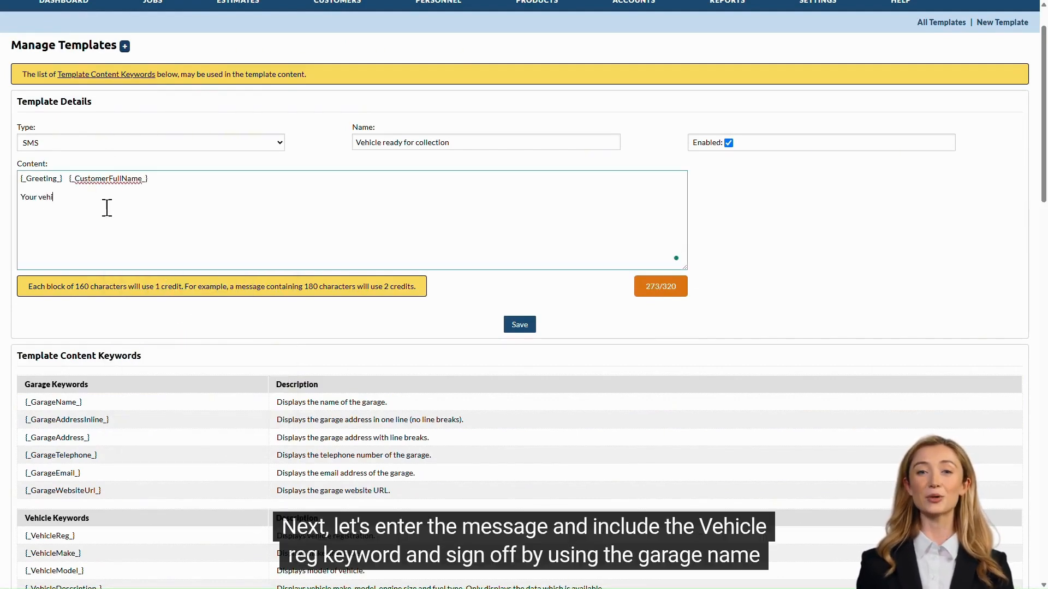
{"action": "type", "text": "cle is ready for collec"}
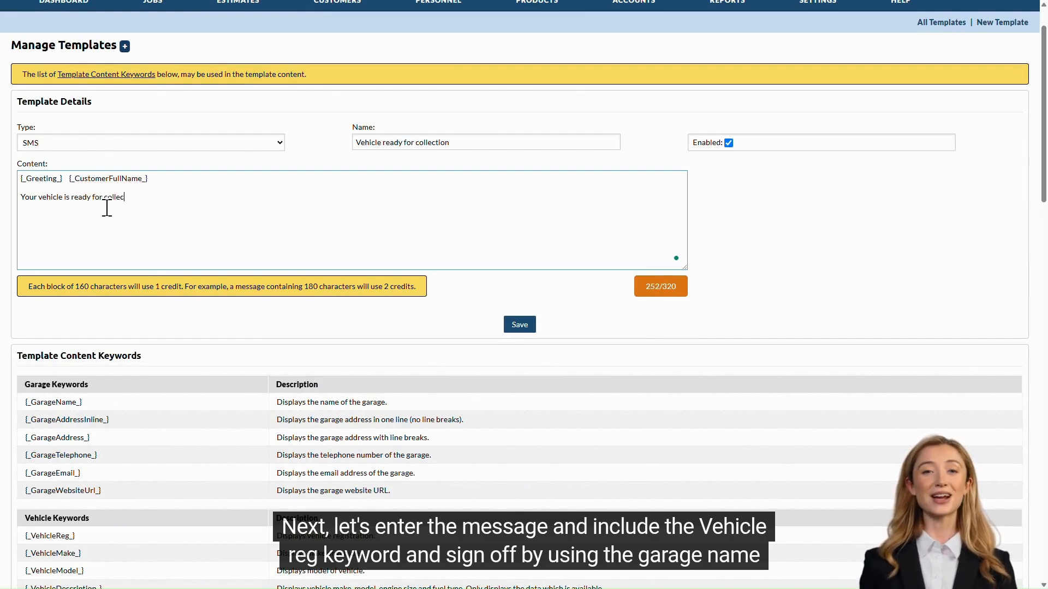
{"action": "type", "text": "tion"}
- Insert the [_VehicleReg_] keyword after "Your vehicle" in the message
{"action": "triple_click", "coordinate": [57, 534]}
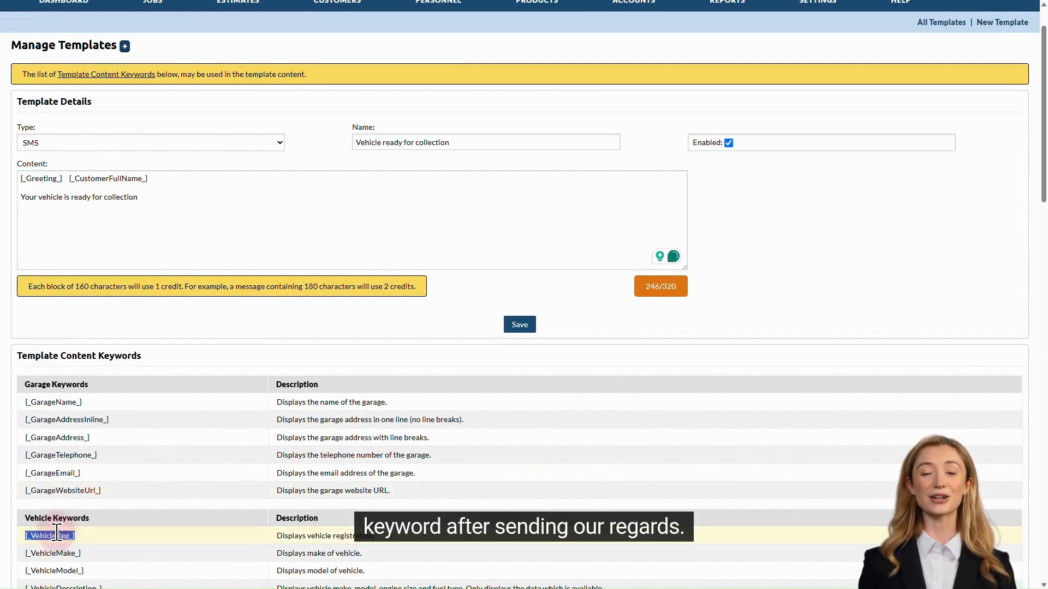
{"action": "key", "text": "ctrl+c"}
{"action": "left_click", "coordinate": [62, 200]}
{"action": "key", "text": "ctrl+v"}
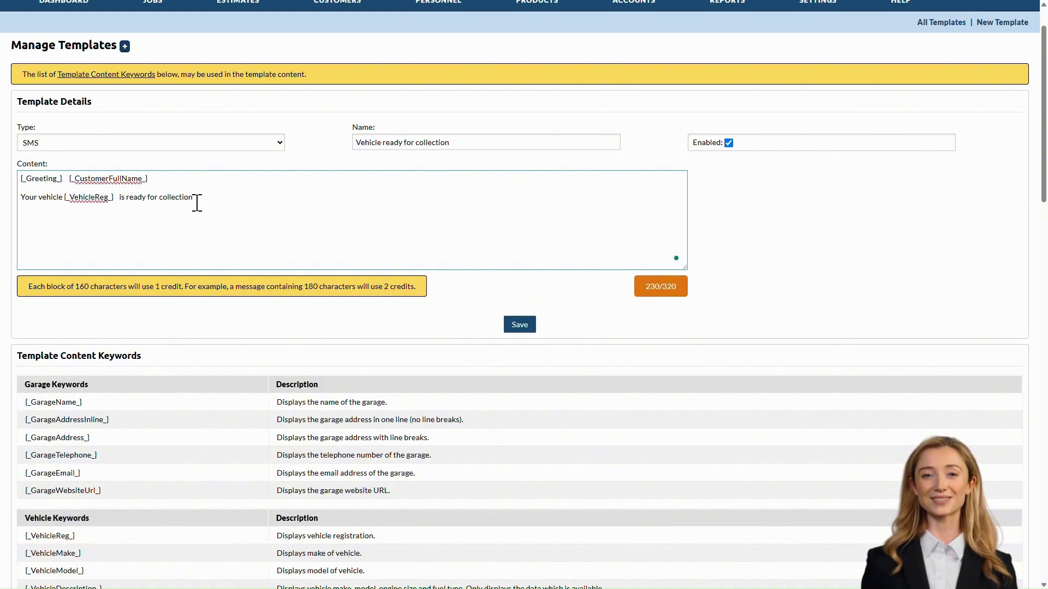
- Sign off with "Kind regards," followed by the [_GarageName_] keyword, and save the template
{"action": "type", "text": "Kind r"}
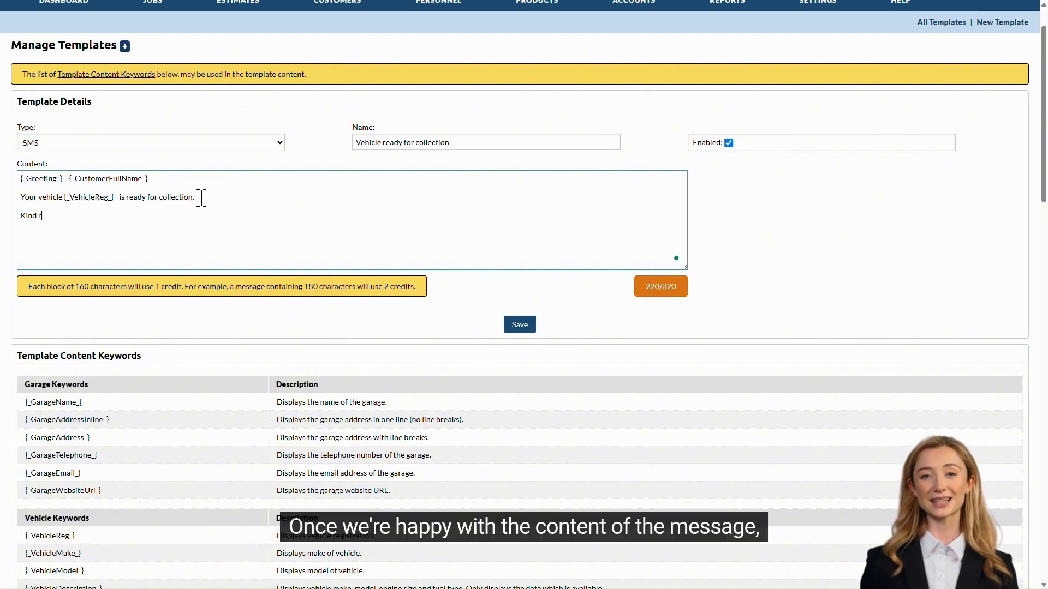
{"action": "type", "text": "egards,"}
{"action": "left_click_drag", "start_coordinate": [26, 402], "coordinate": [69, 402]}
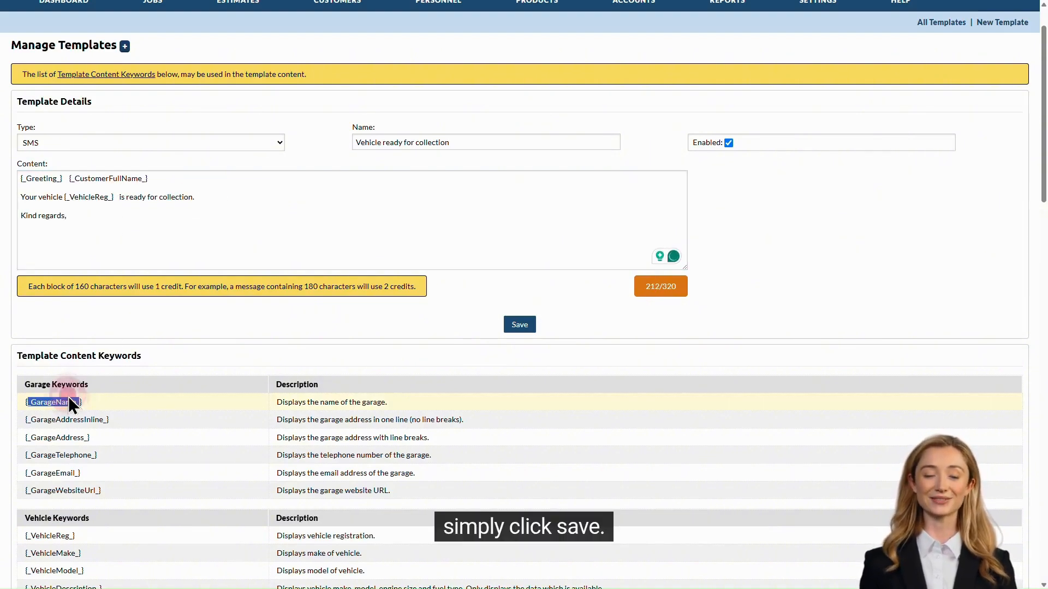
{"action": "left_click", "coordinate": [76, 235]}
{"action": "key", "text": "ctrl+v"}
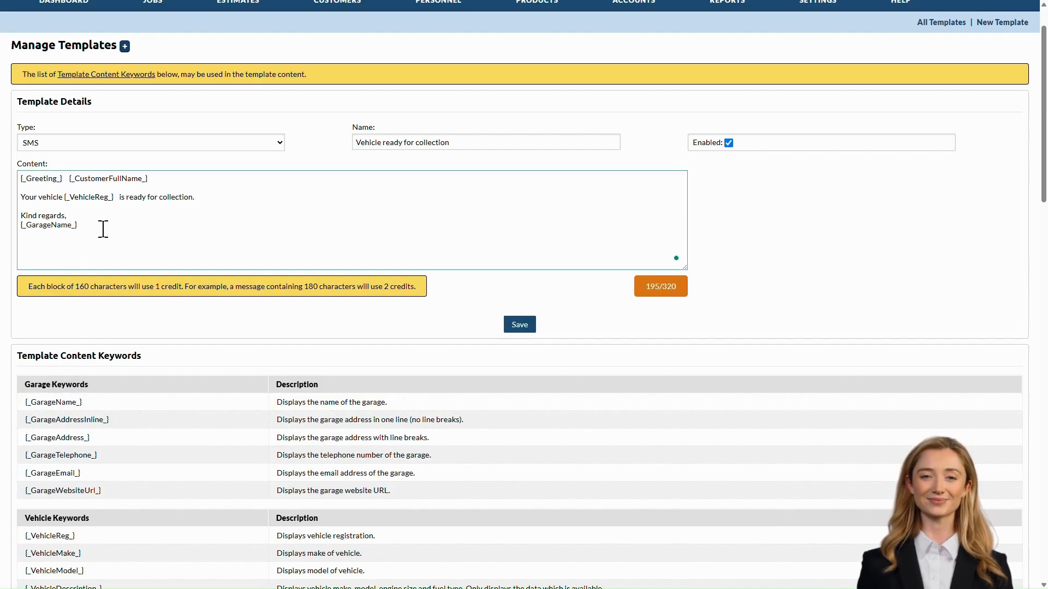
{"action": "left_click", "coordinate": [519, 327]}
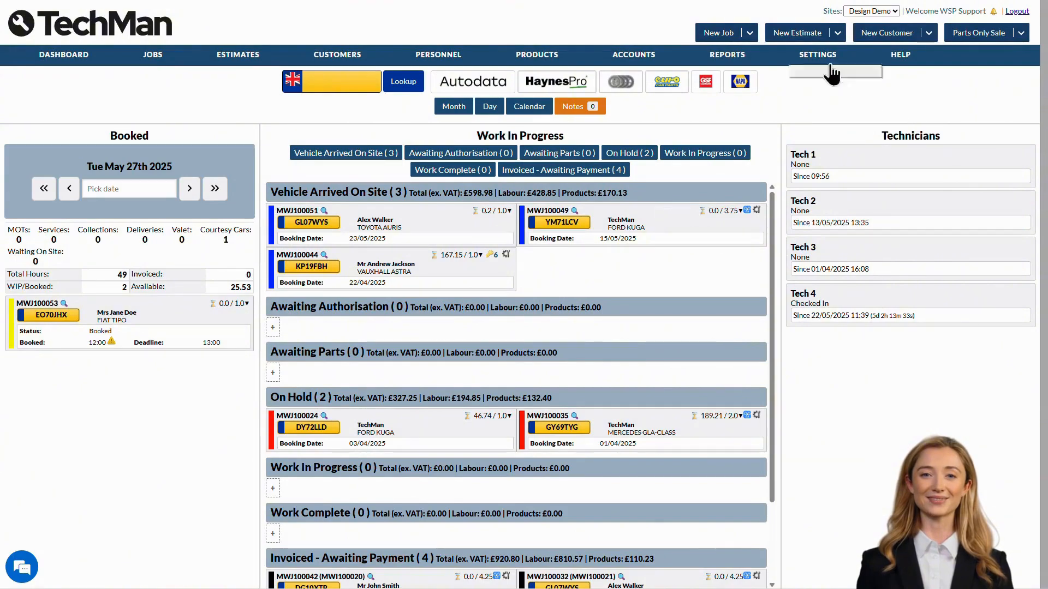
- Open the Integrations settings and expand the Euro Car Parts integration
{"action": "mouse_move", "coordinate": [819, 57]}
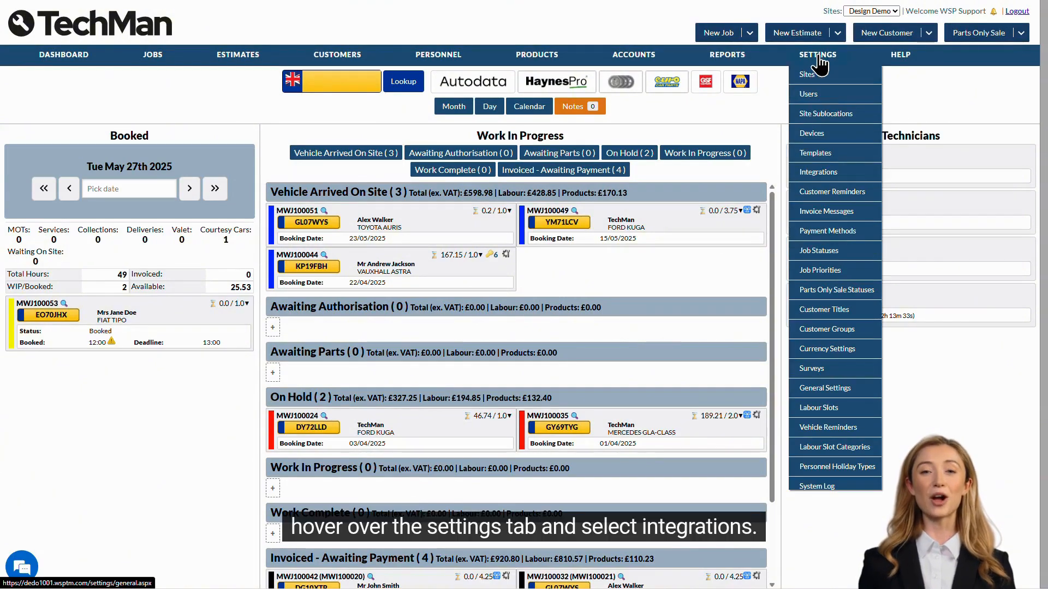
{"action": "left_click", "coordinate": [822, 172]}
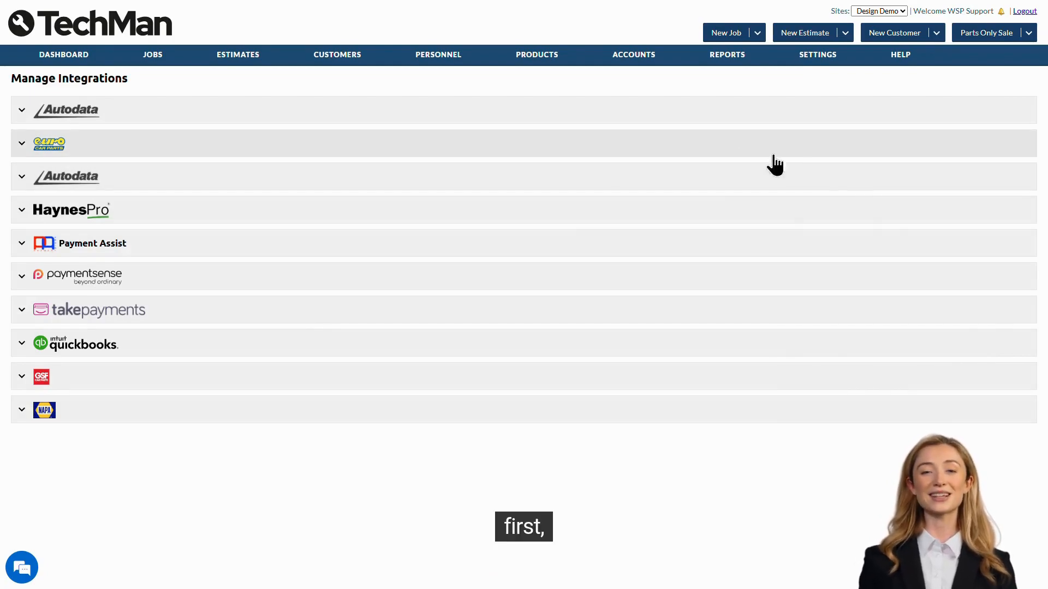
{"action": "left_click", "coordinate": [111, 146]}
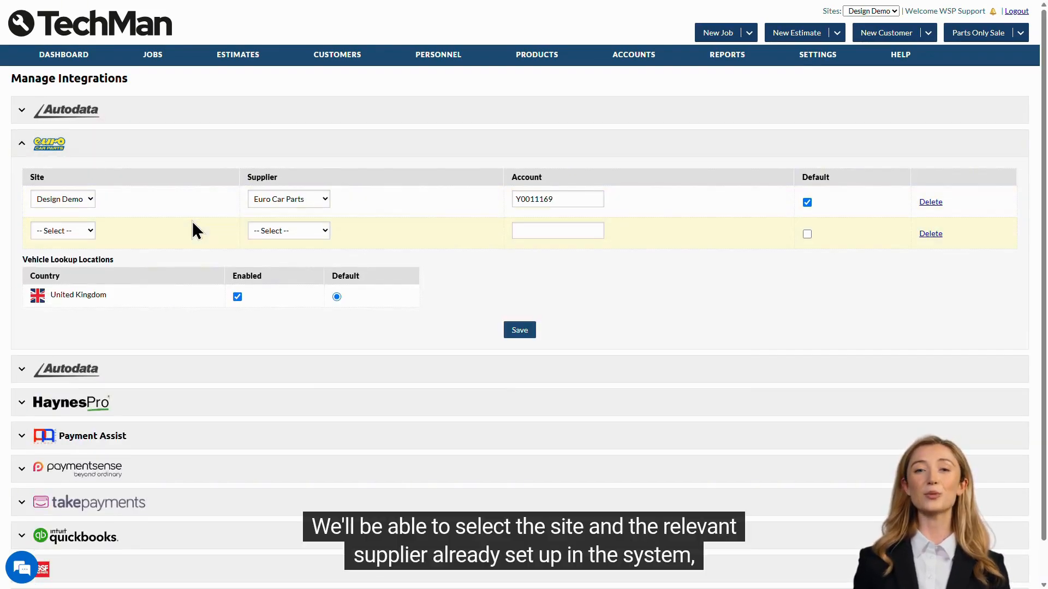
- Review the Euro Car Parts integration row's site, supplier, account and default options, and collapse the section
{"action": "left_click", "coordinate": [77, 200]}
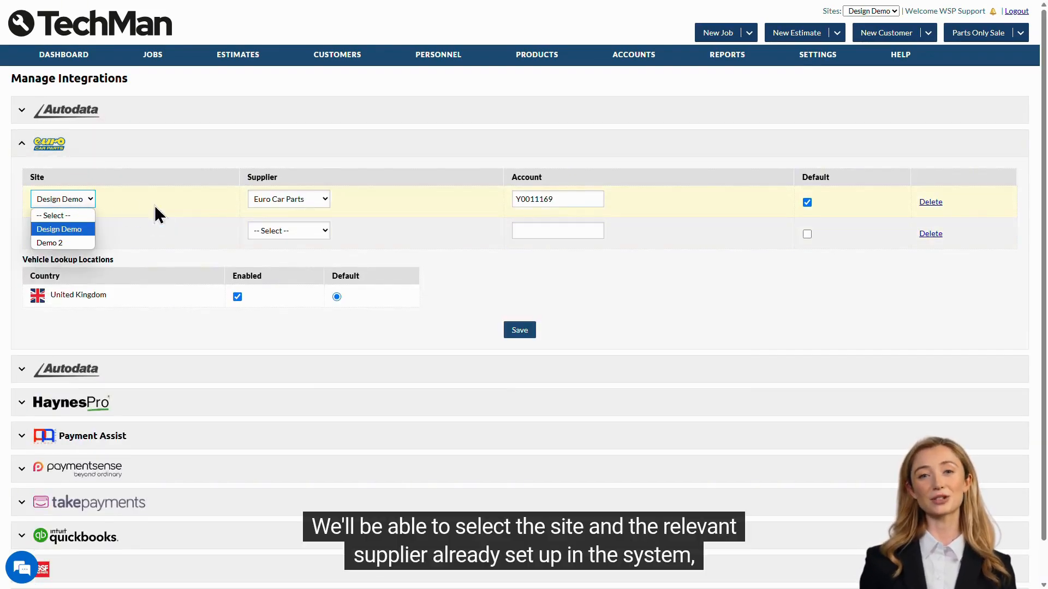
{"action": "left_click", "coordinate": [287, 198]}
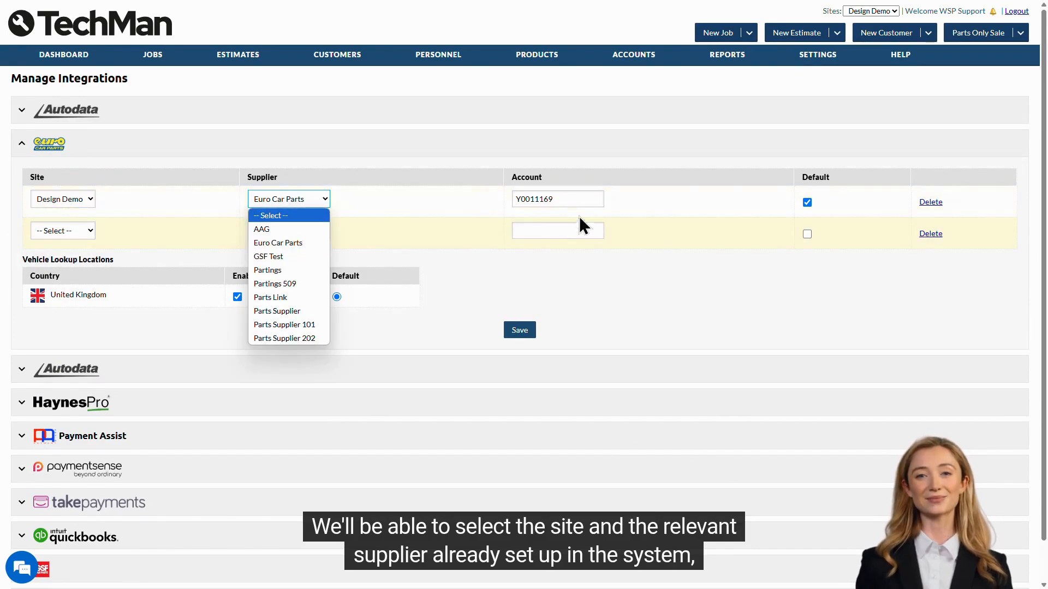
{"action": "left_click", "coordinate": [598, 201]}
{"action": "left_click_drag", "start_coordinate": [603, 199], "coordinate": [484, 206]}
{"action": "left_click", "coordinate": [584, 199]}
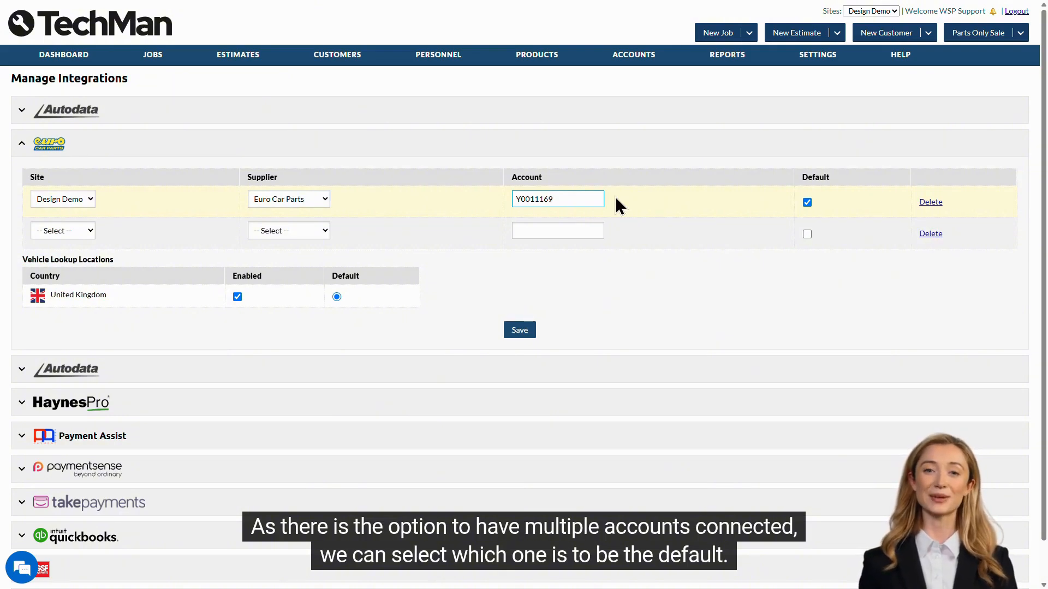
{"action": "left_click", "coordinate": [807, 203]}
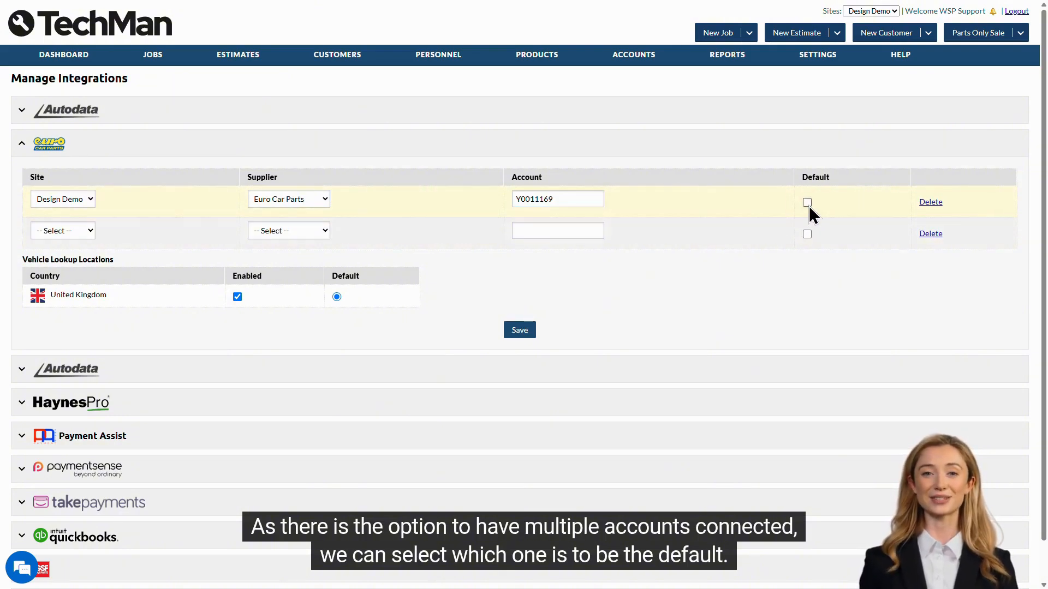
{"action": "left_click", "coordinate": [808, 205]}
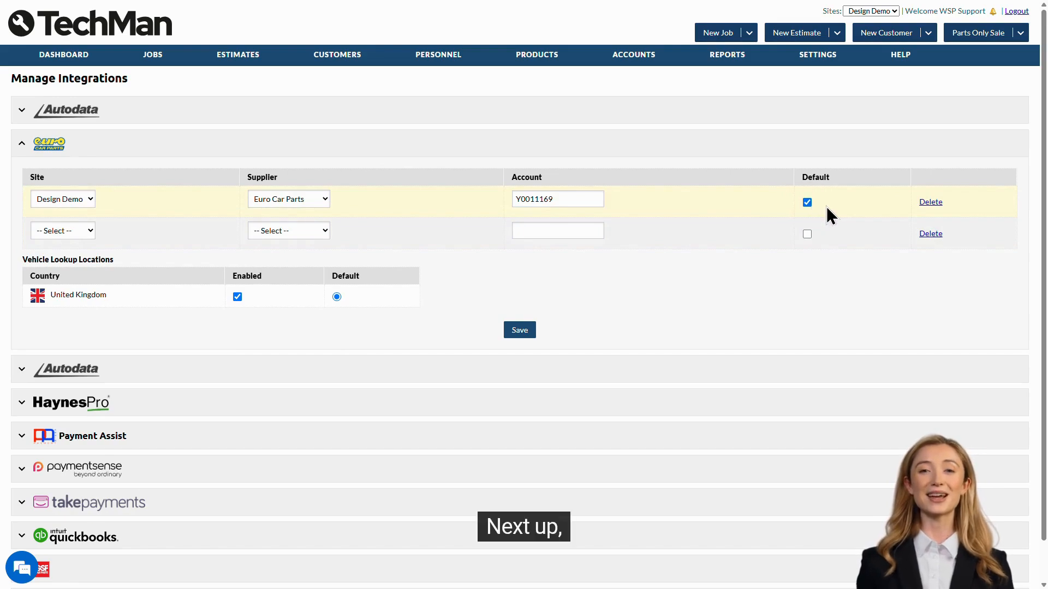
{"action": "left_click", "coordinate": [827, 167]}
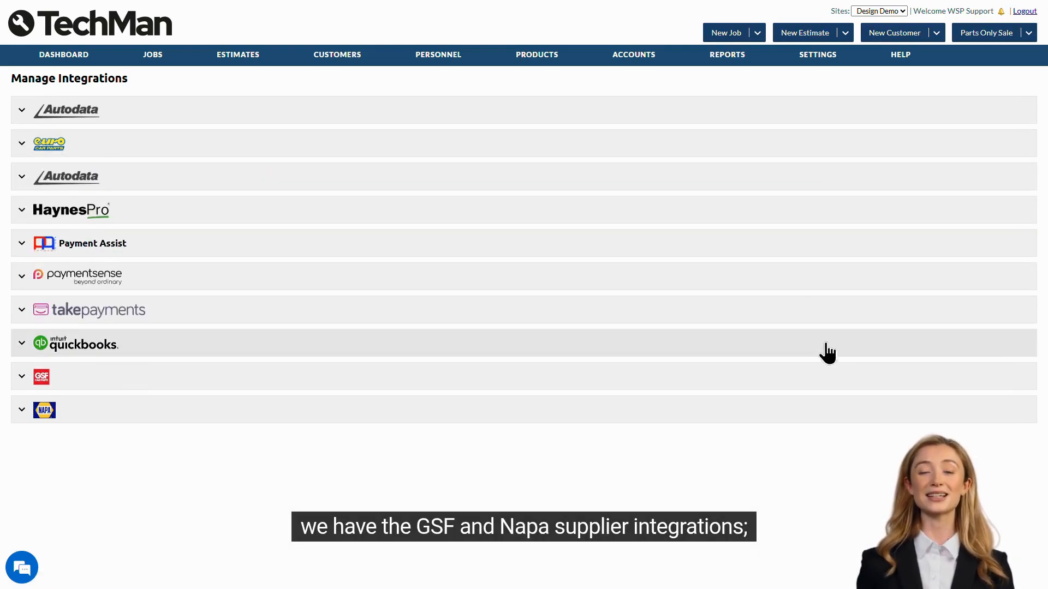
- Expand the GSF and NAPA supplier integrations to review their site, supplier and account settings
{"action": "left_click", "coordinate": [833, 381]}
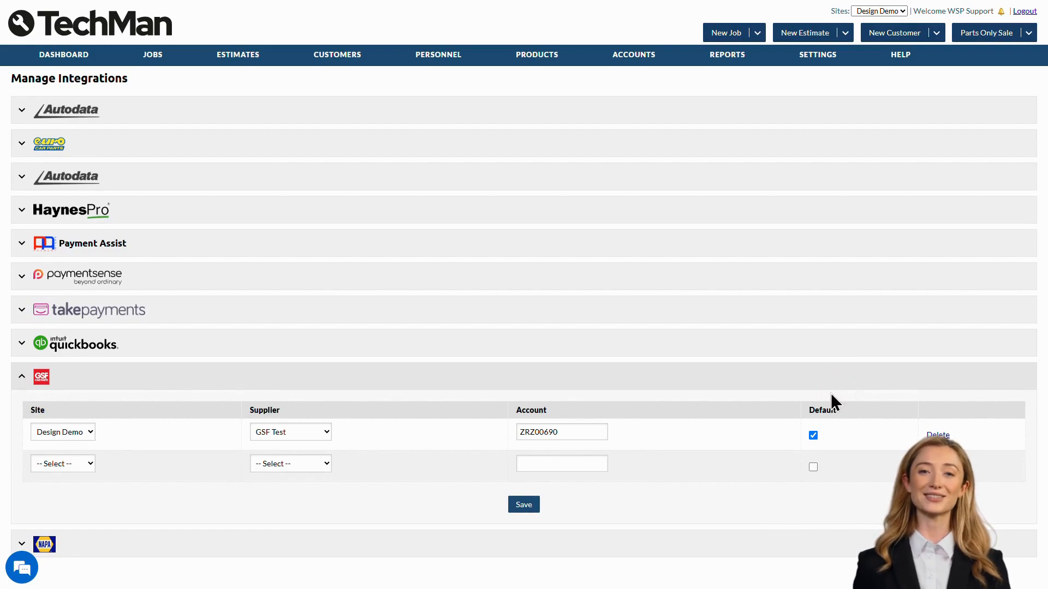
{"action": "left_click", "coordinate": [830, 543]}
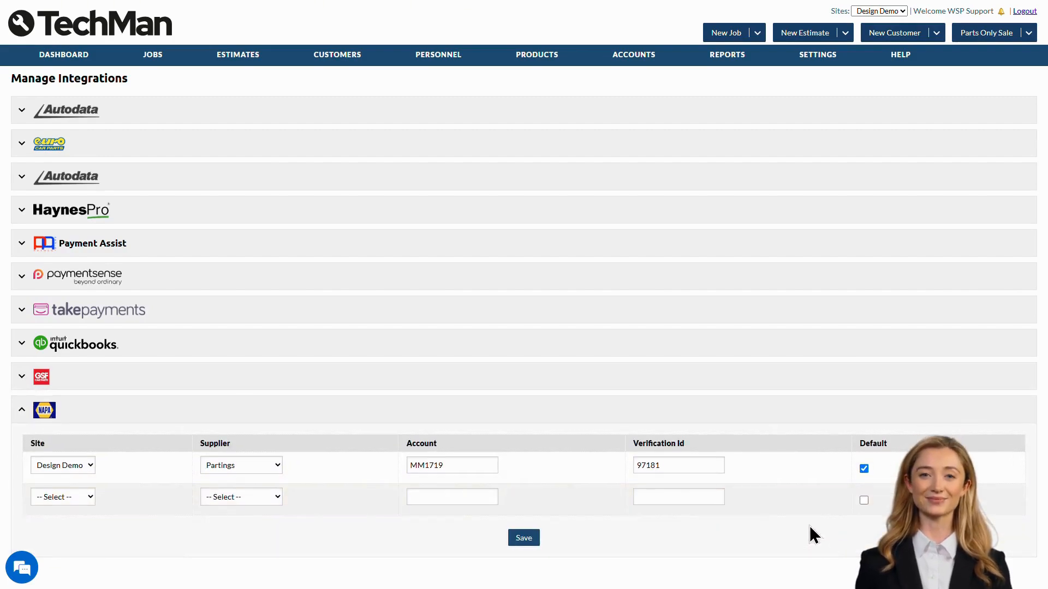
{"action": "left_click", "coordinate": [38, 385]}
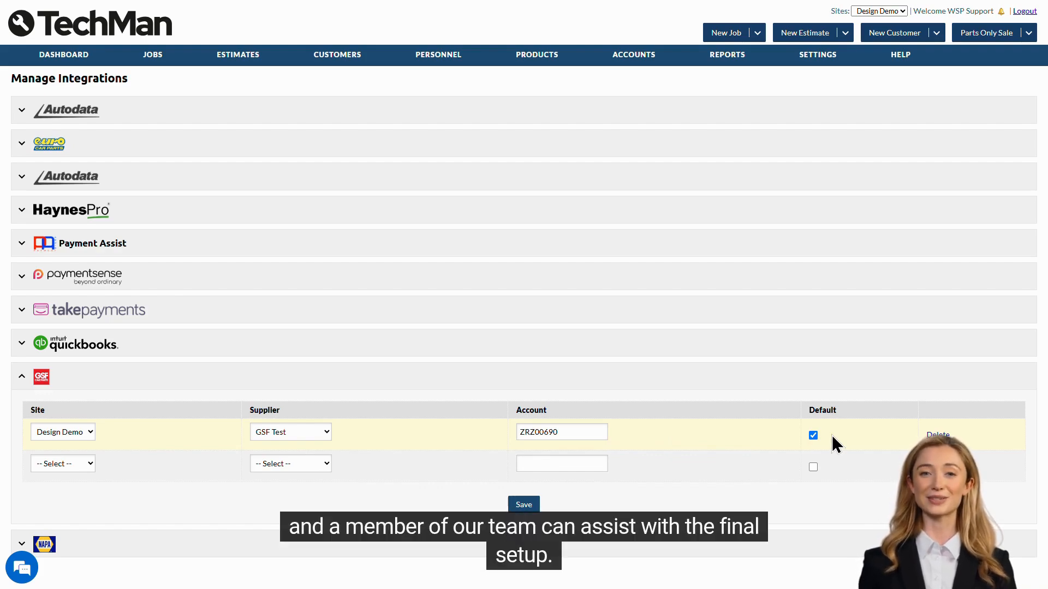
{"action": "left_click", "coordinate": [810, 385]}
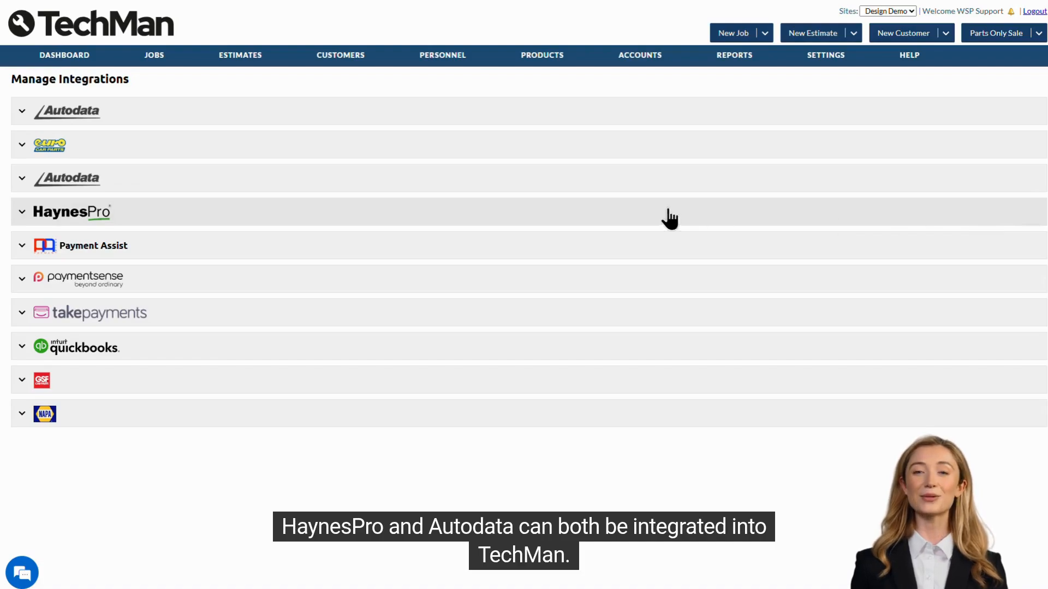
- Set the Autodata default labour unit to LAB1 - Standard Labour and service schedule labour unit to MANSERV - Manufacturers Service
{"action": "left_click", "coordinate": [397, 220]}
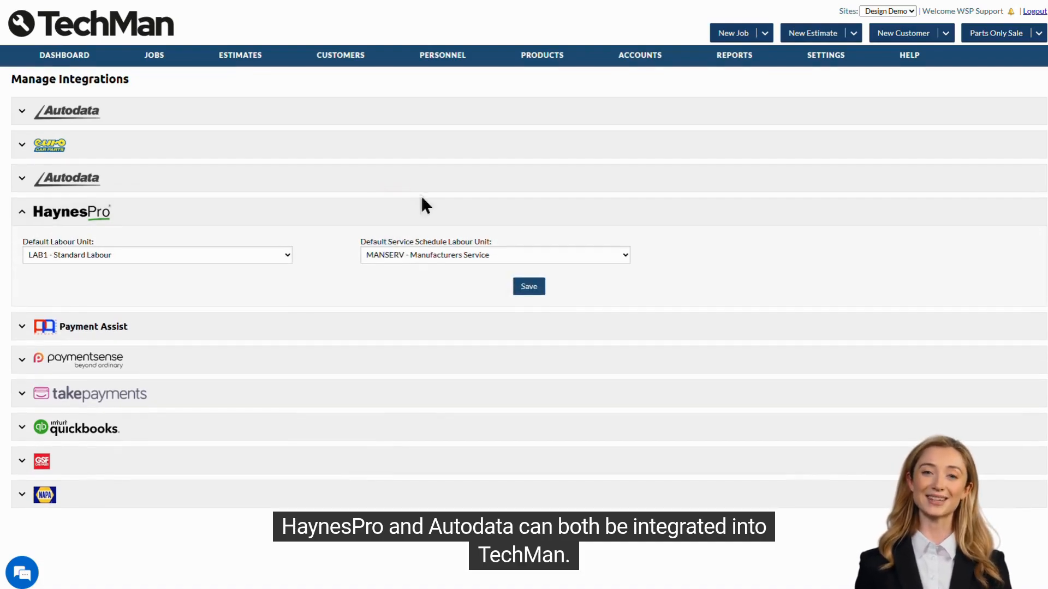
{"action": "left_click", "coordinate": [370, 180]}
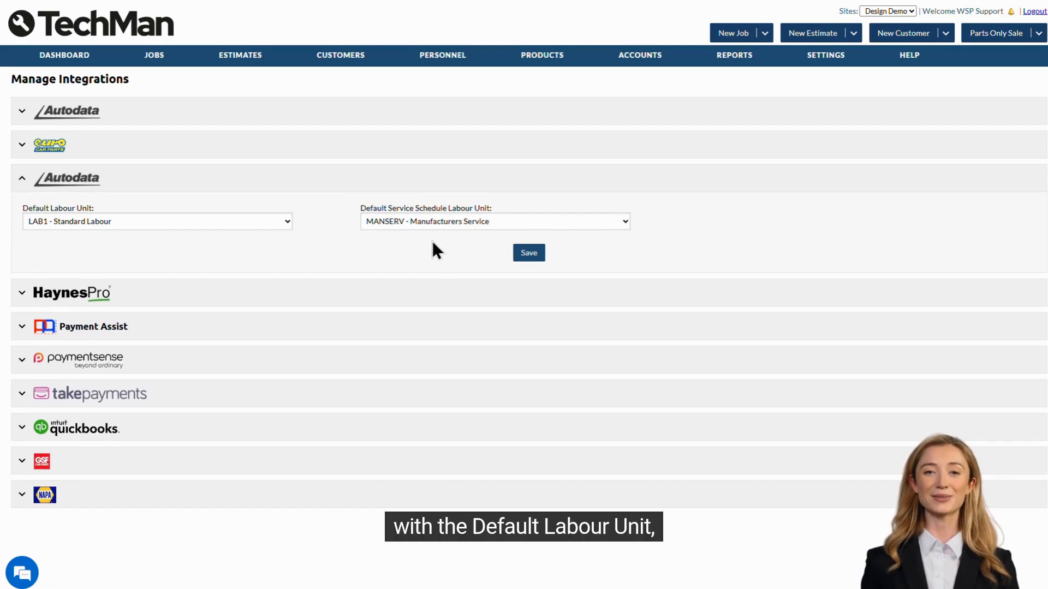
{"action": "left_click", "coordinate": [222, 221]}
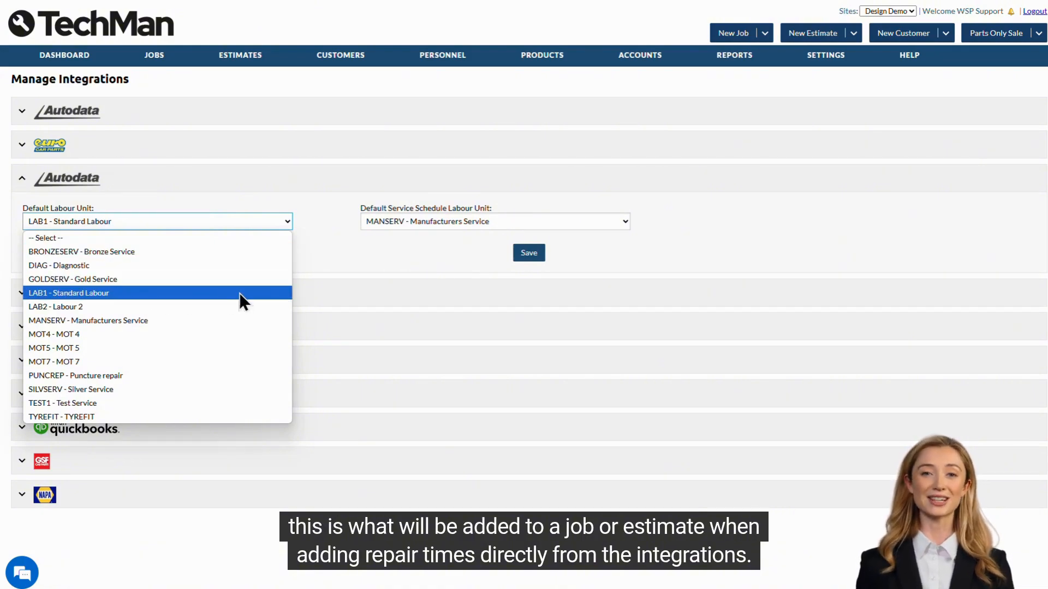
{"action": "left_click", "coordinate": [272, 293]}
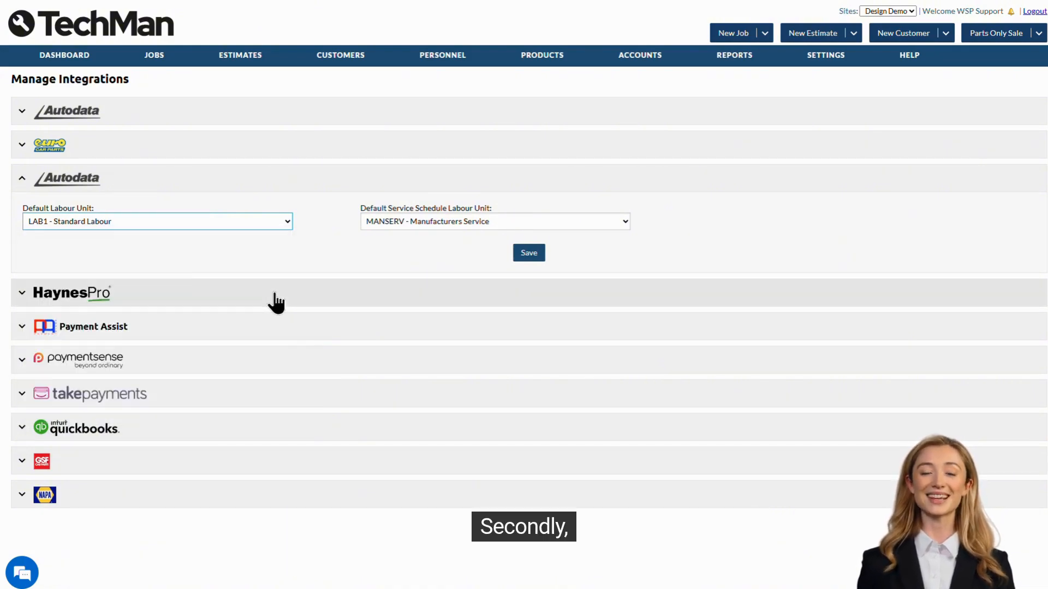
{"action": "left_click", "coordinate": [624, 222]}
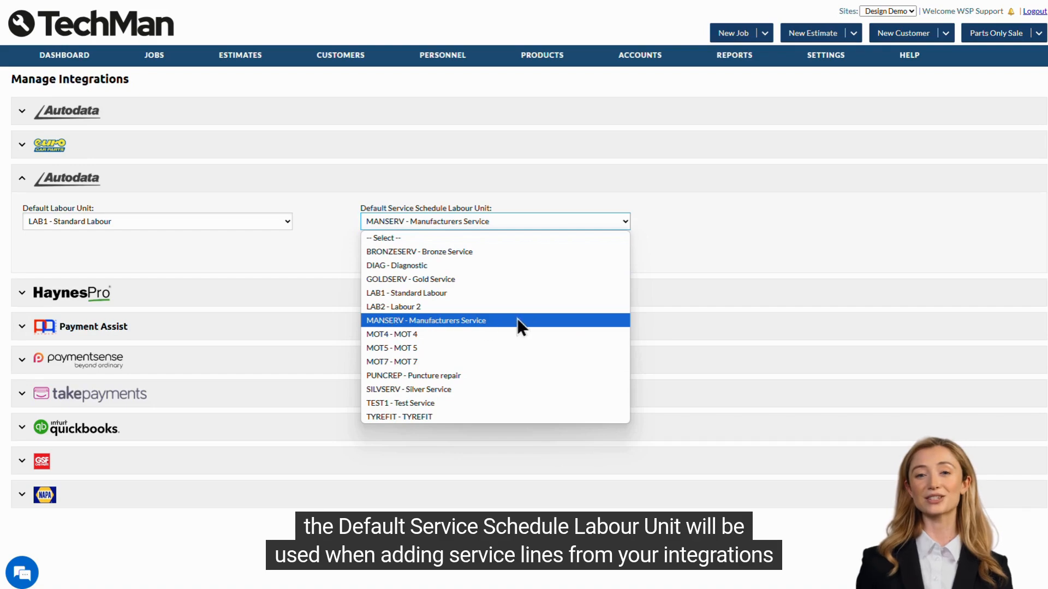
{"action": "left_click", "coordinate": [605, 320]}
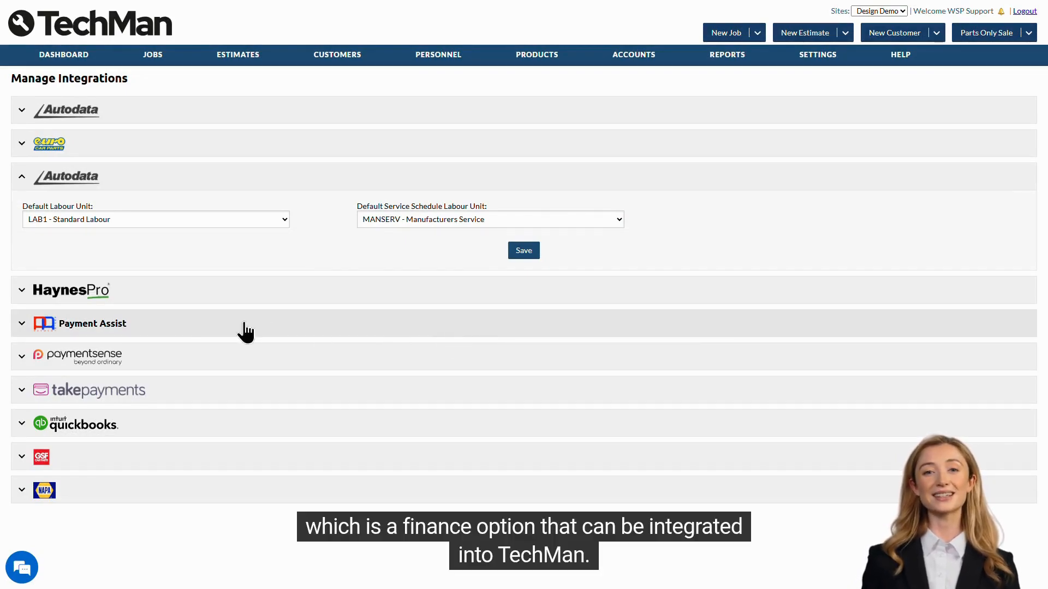
- Expand the Payment Assist integration and inspect its enabled option, API Key and API Secret fields
{"action": "left_click", "coordinate": [358, 330]}
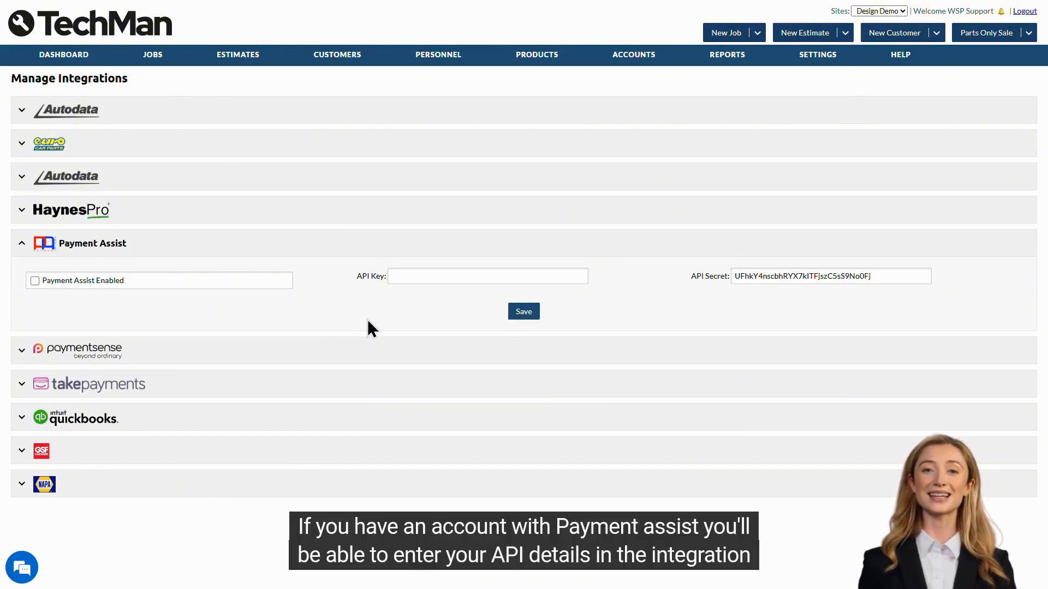
{"action": "left_click", "coordinate": [422, 276]}
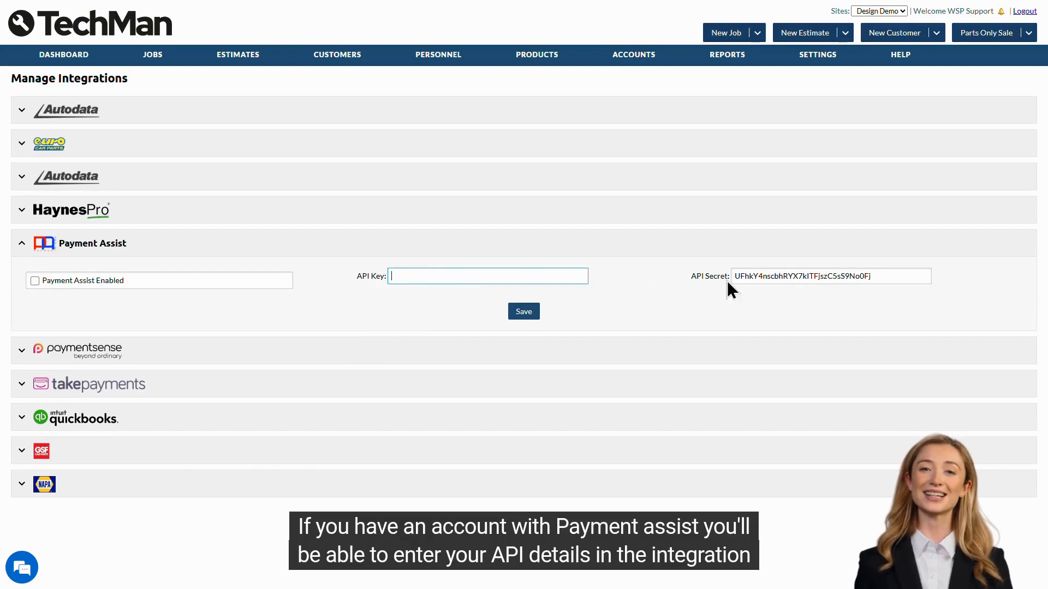
{"action": "left_click", "coordinate": [764, 276]}
{"action": "left_click", "coordinate": [772, 312]}
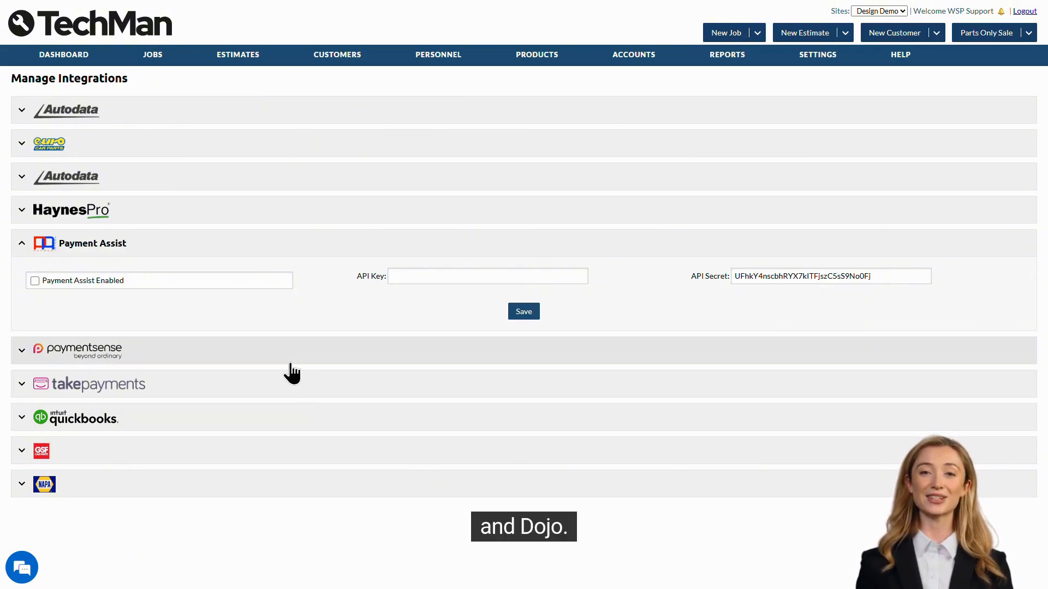
- Expand the Paymentsense, takepayments and QuickBooks integrations to review their configuration options
{"action": "left_click", "coordinate": [292, 372]}
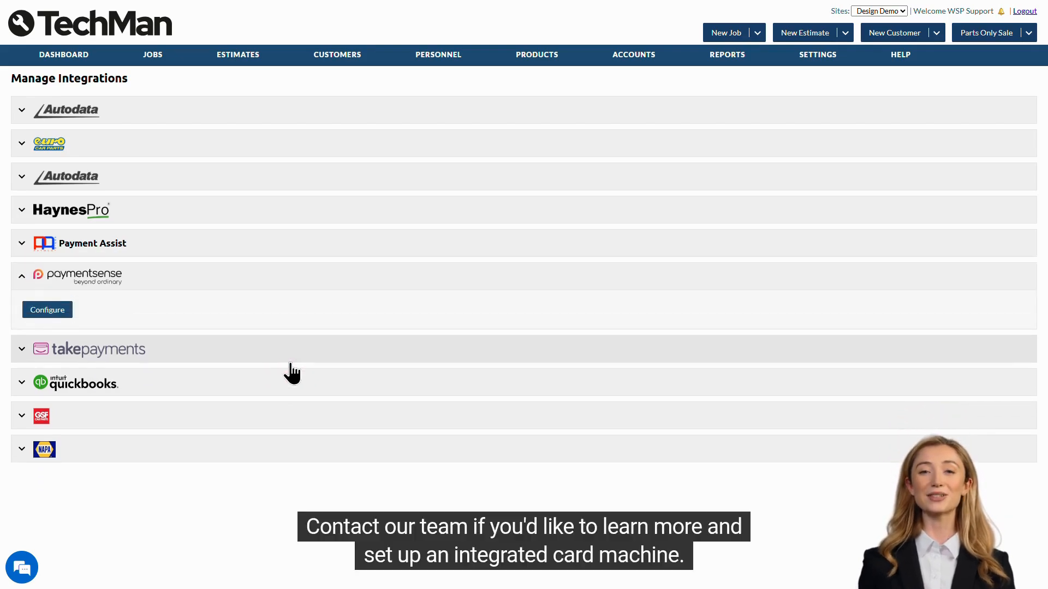
{"action": "left_click", "coordinate": [290, 362]}
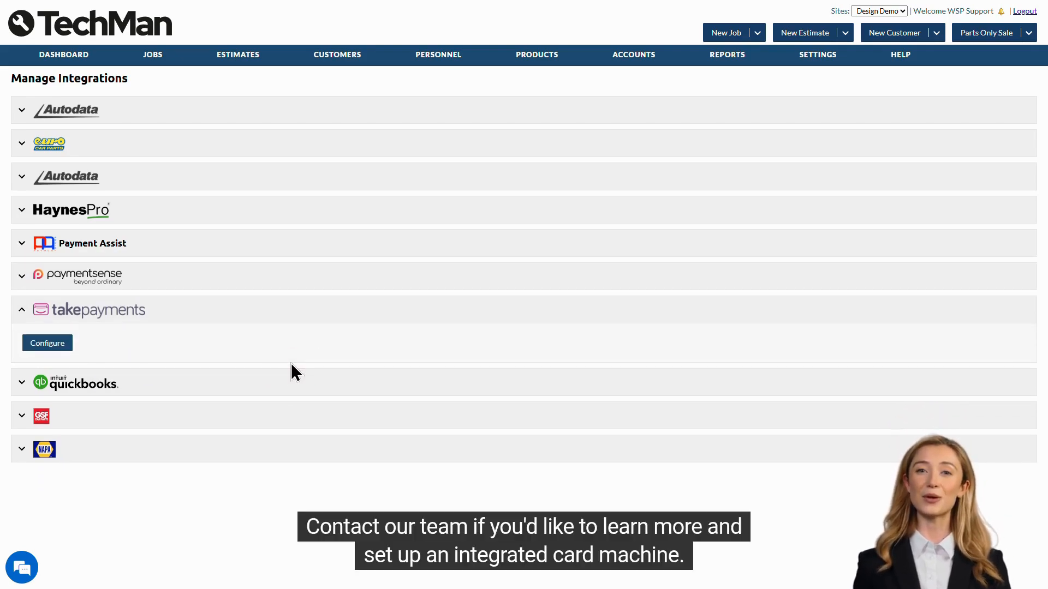
{"action": "left_click", "coordinate": [286, 321]}
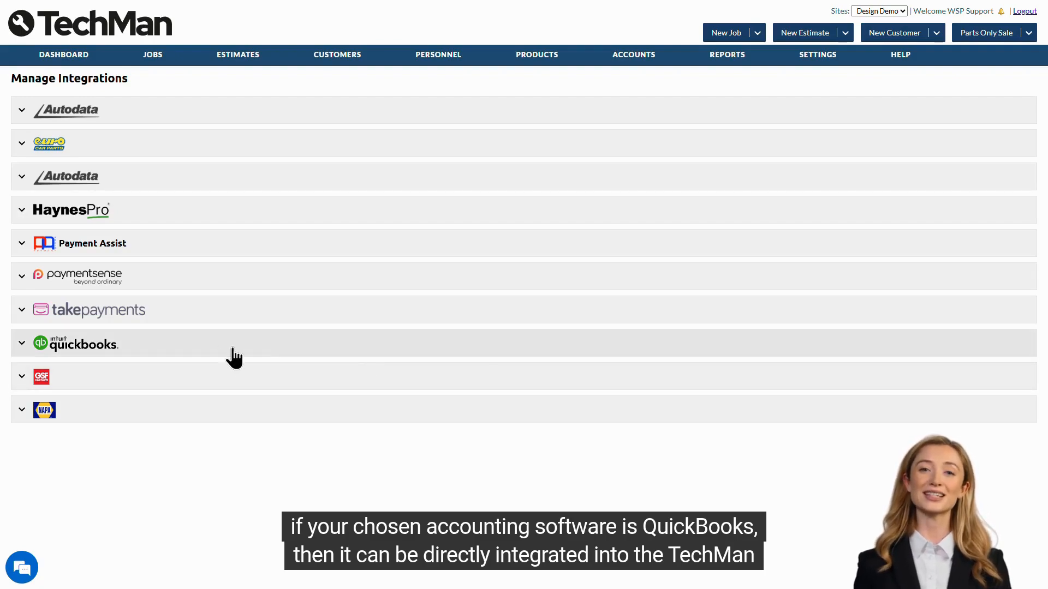
{"action": "left_click", "coordinate": [260, 356]}
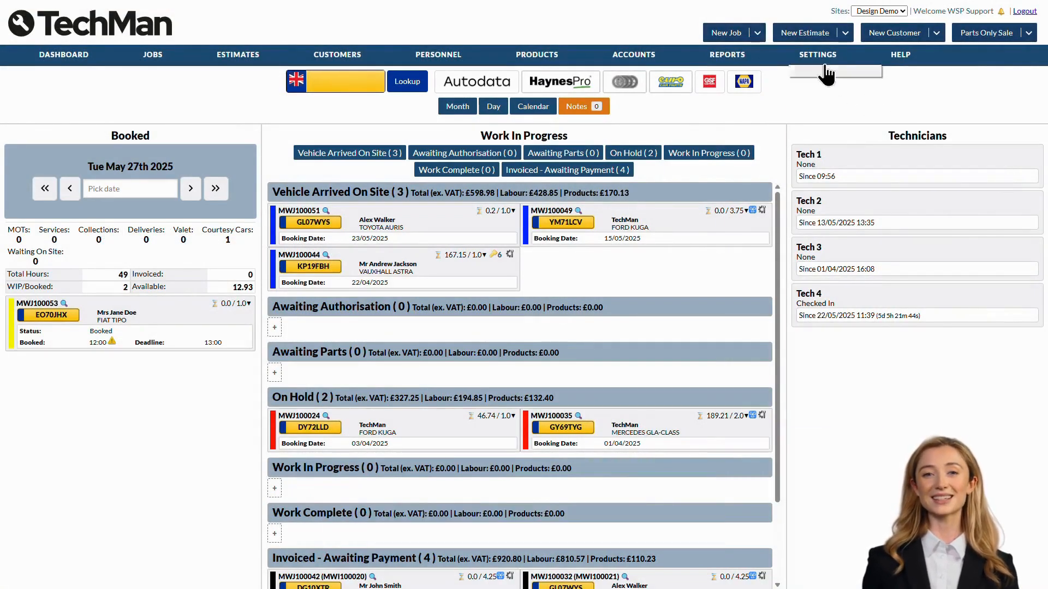
- Open the Job Statuses settings and view the details of the Vehicle Arrived On Site status
{"action": "mouse_move", "coordinate": [821, 57]}
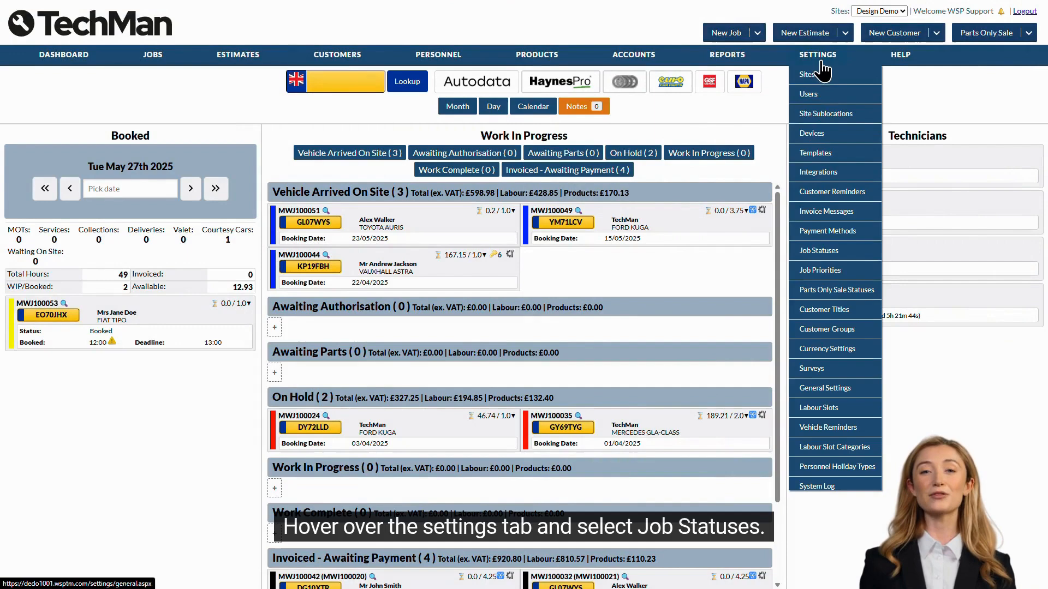
{"action": "left_click", "coordinate": [853, 259]}
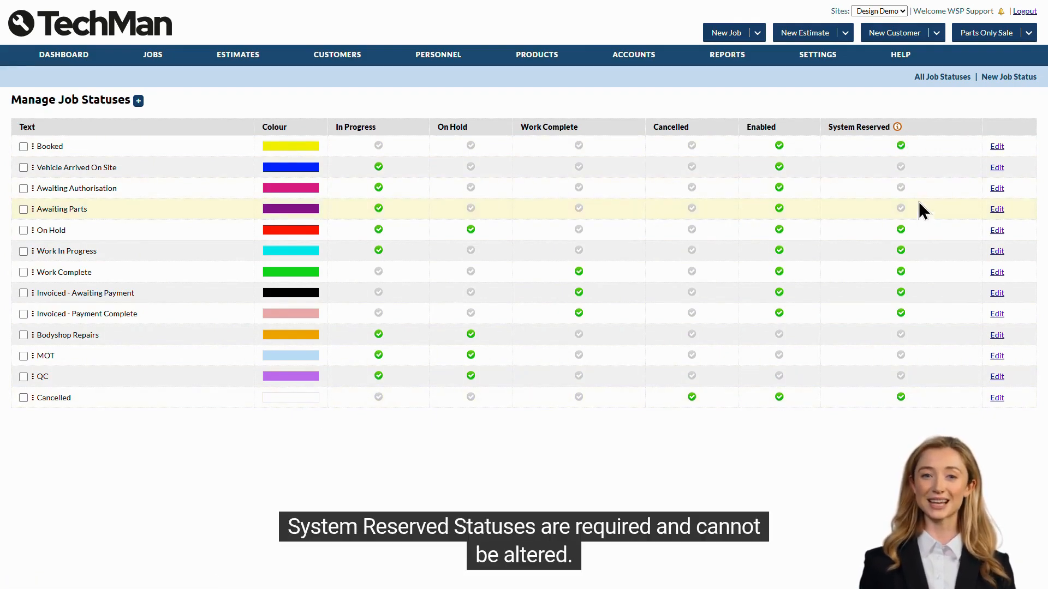
{"action": "mouse_move", "coordinate": [896, 132]}
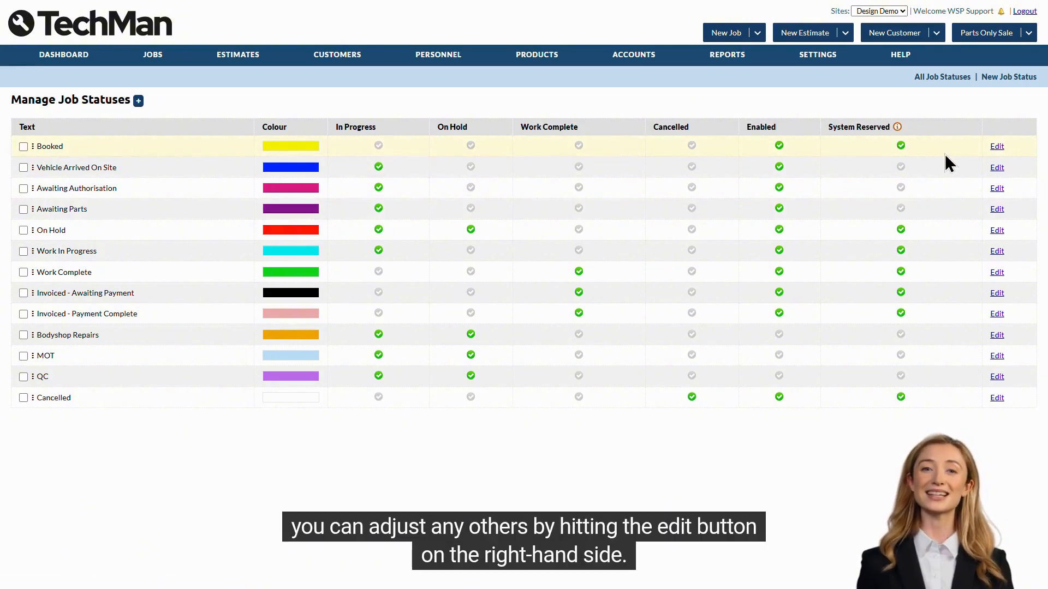
{"action": "left_click", "coordinate": [997, 169]}
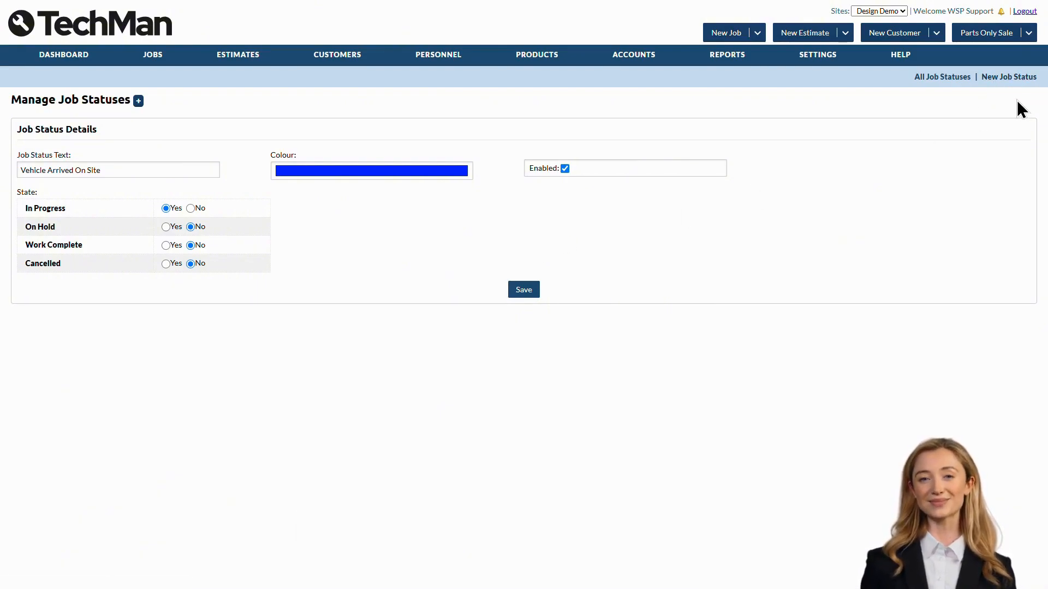
- Open a new job status form and review its text, colour, enabled and state fields
{"action": "left_click", "coordinate": [139, 101]}
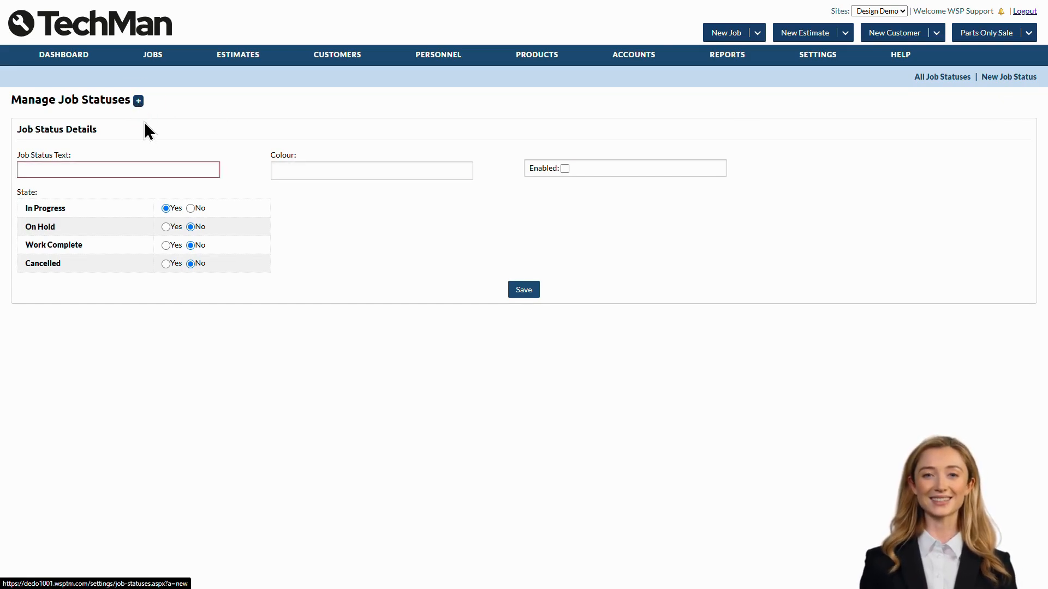
{"action": "left_click", "coordinate": [260, 172]}
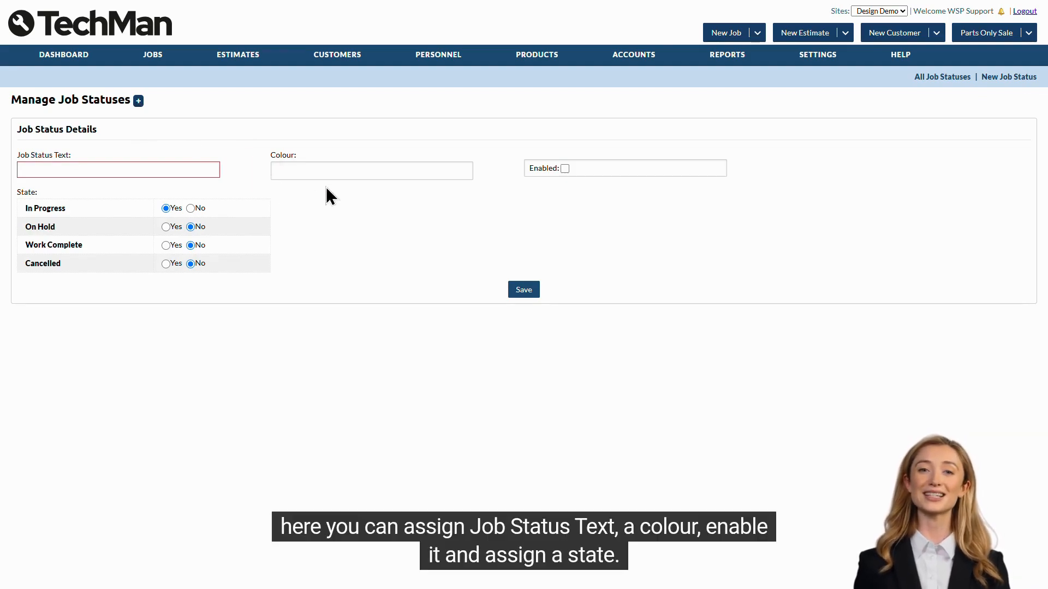
{"action": "left_click", "coordinate": [575, 188]}
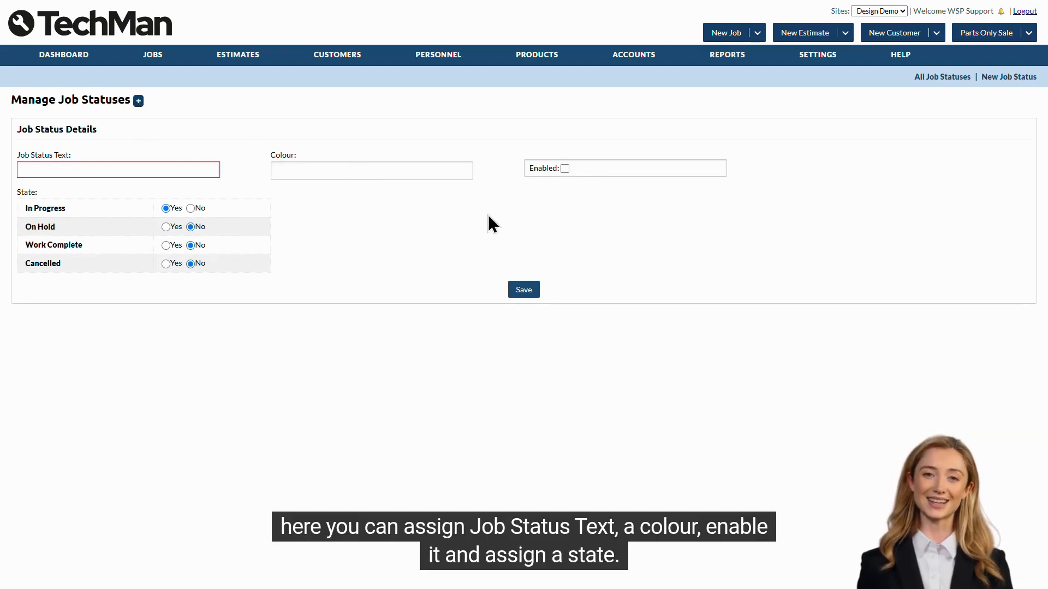
{"action": "left_click", "coordinate": [278, 231]}
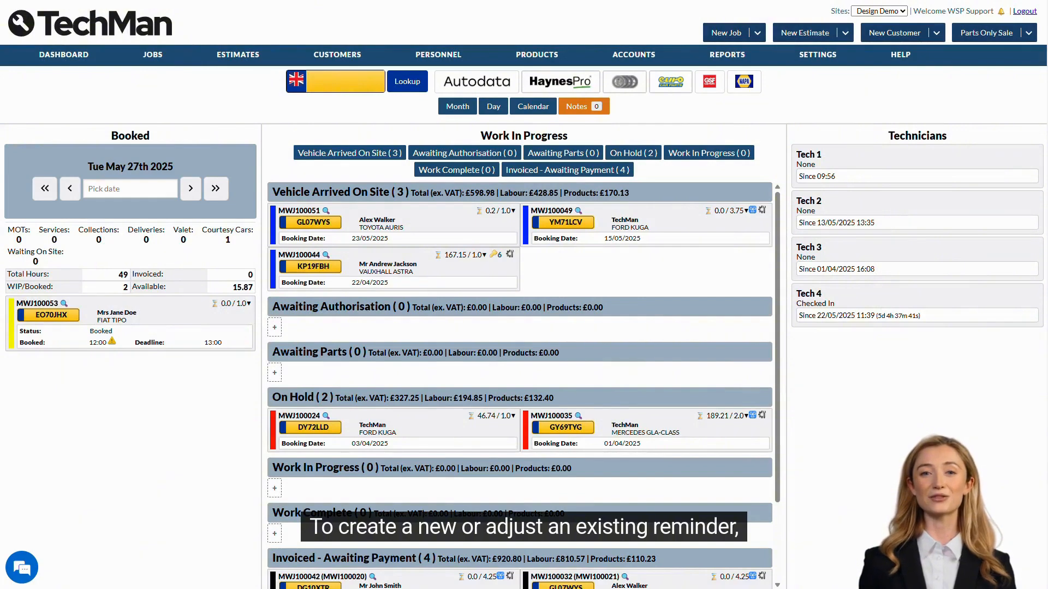
- Open the Vehicle Reminders settings and open the Next MOT reminder for editing
{"action": "mouse_move", "coordinate": [806, 60]}
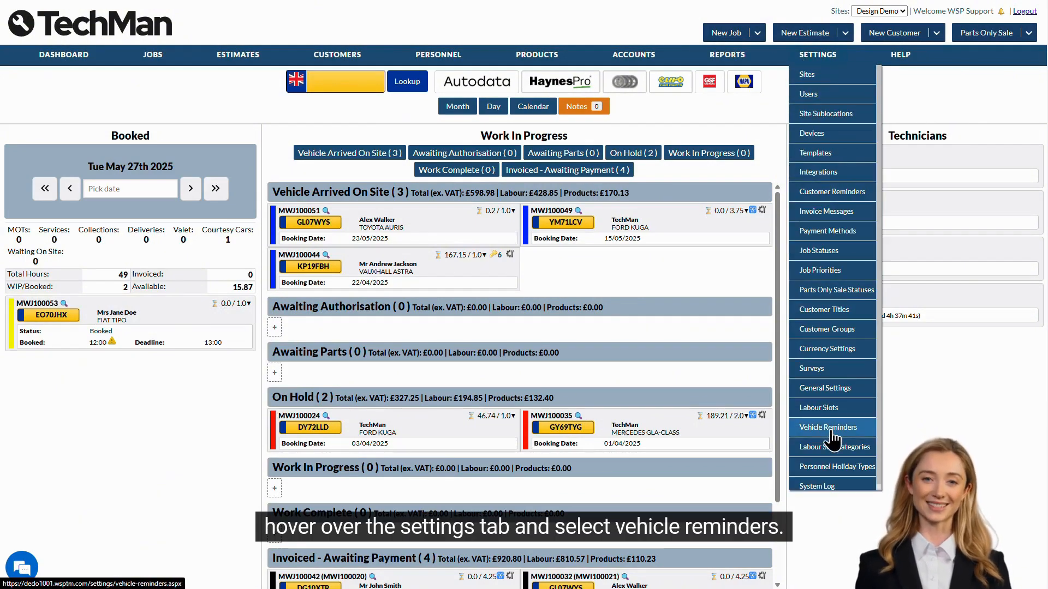
{"action": "left_click", "coordinate": [829, 429]}
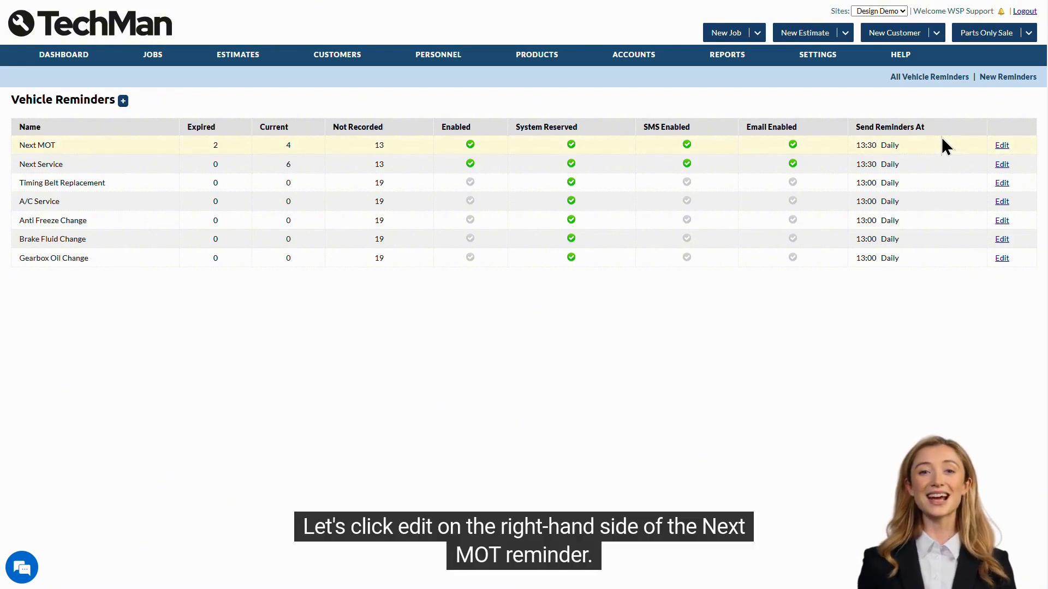
{"action": "left_click", "coordinate": [1003, 147]}
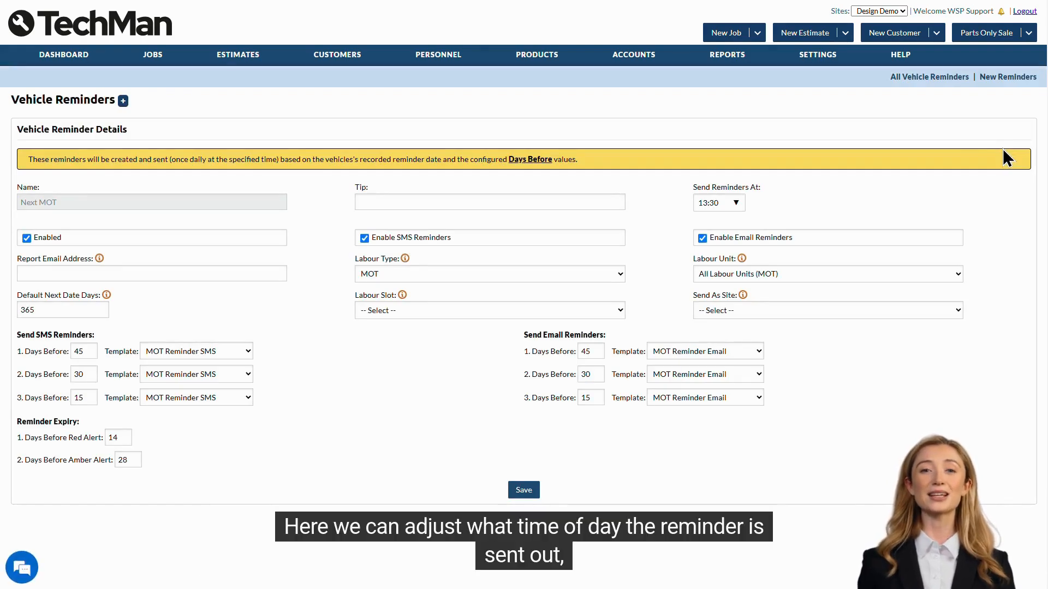
- Review the Next MOT reminder's send time, labour type and labour unit options without changing them
{"action": "left_click", "coordinate": [731, 203]}
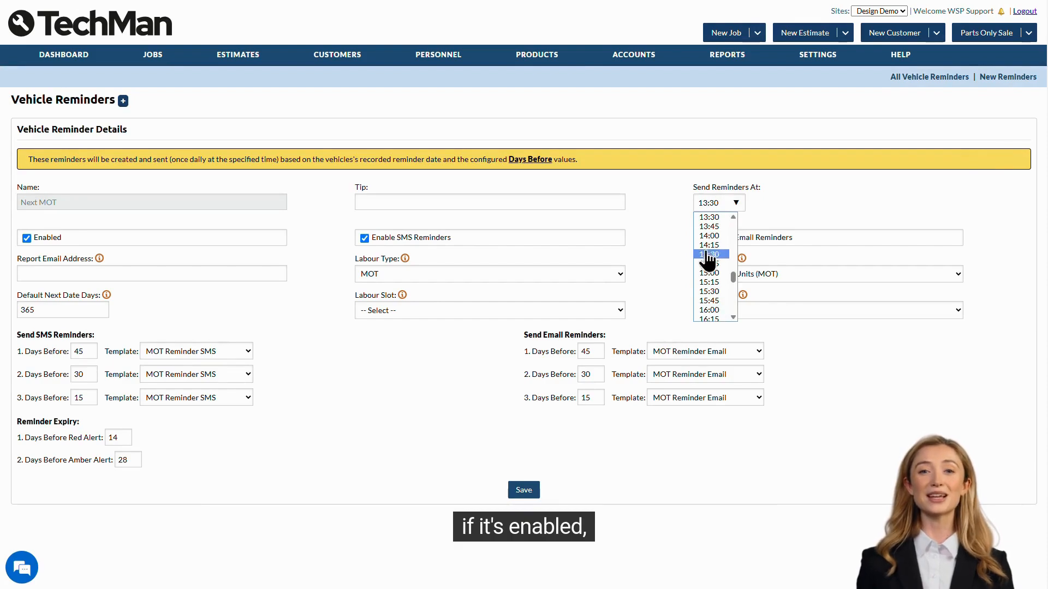
{"action": "left_click", "coordinate": [667, 251]}
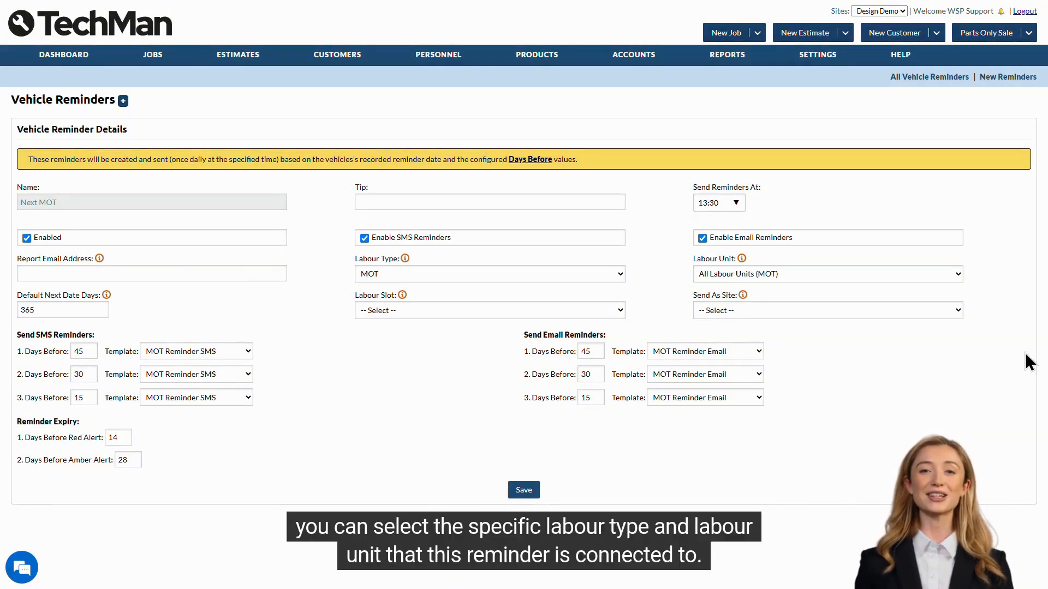
{"action": "left_click", "coordinate": [611, 275]}
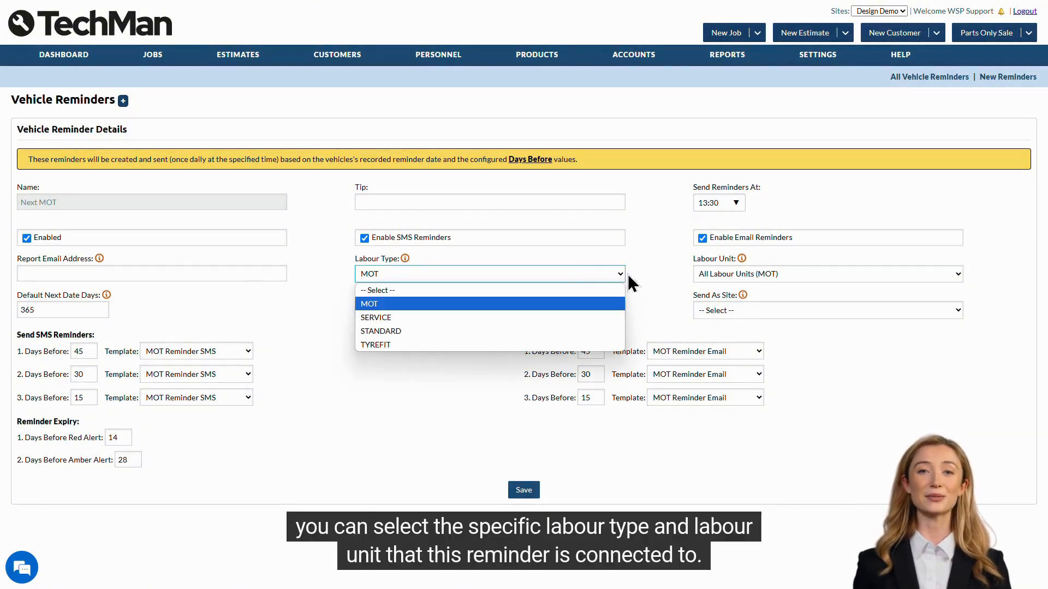
{"action": "left_click", "coordinate": [795, 274]}
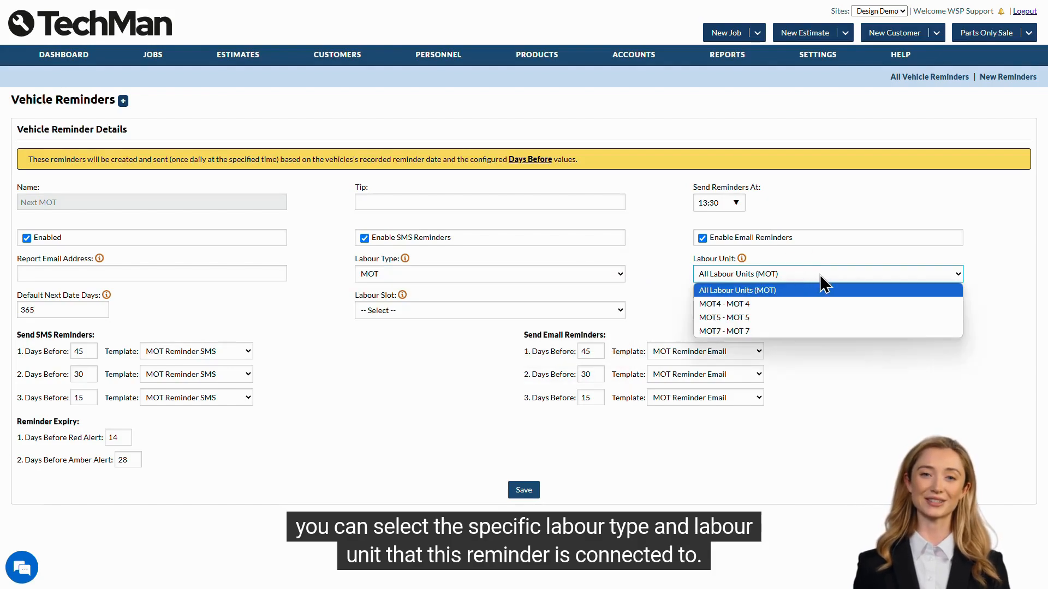
{"action": "left_click", "coordinate": [967, 275]}
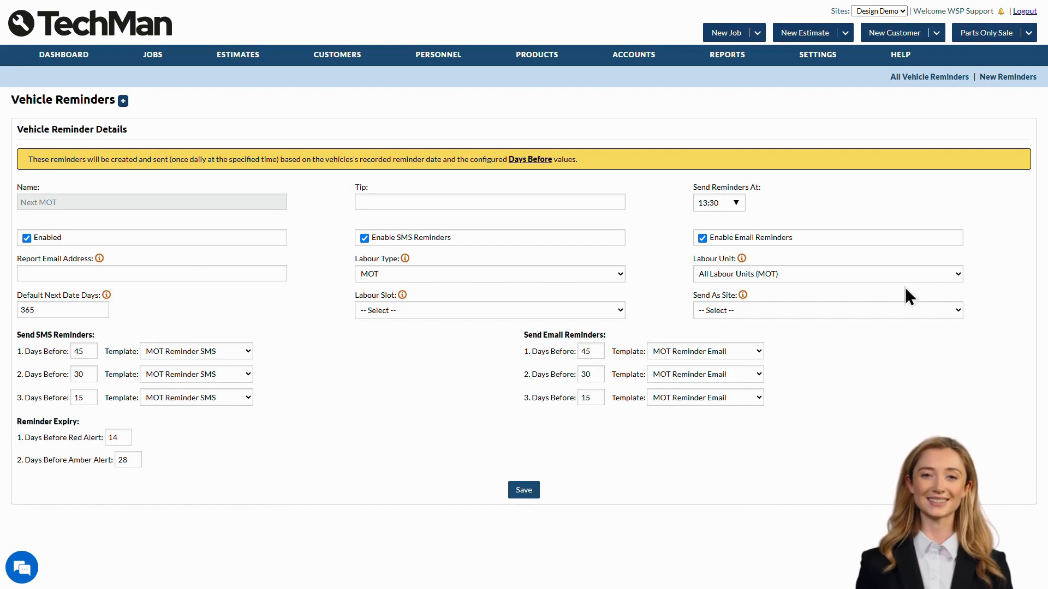
- Inspect the default next date days, the SMS and email template choices and the reminder expiry fields
{"action": "left_click", "coordinate": [97, 312]}
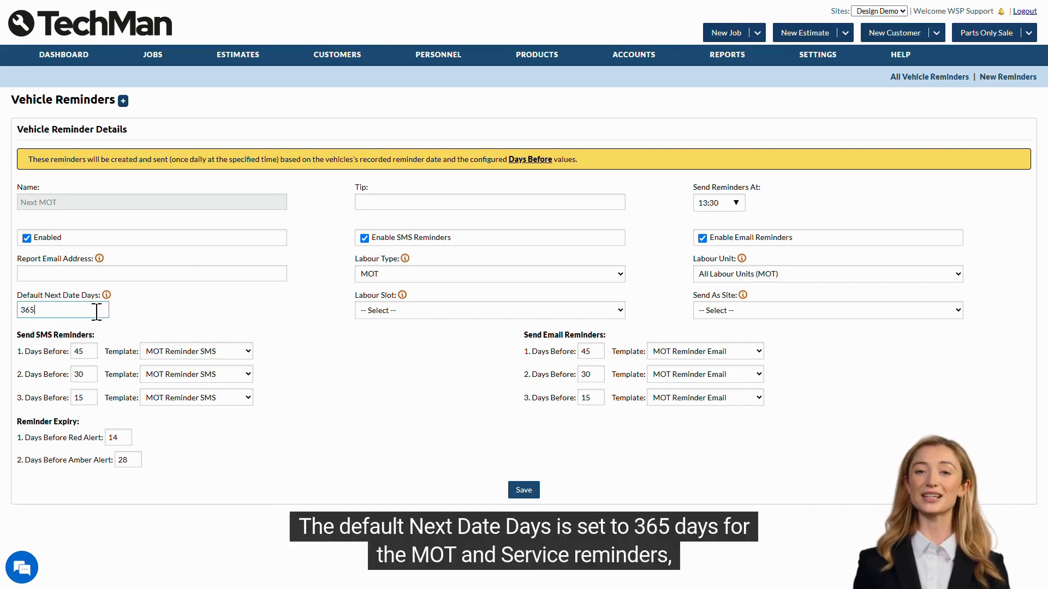
{"action": "left_click", "coordinate": [125, 324]}
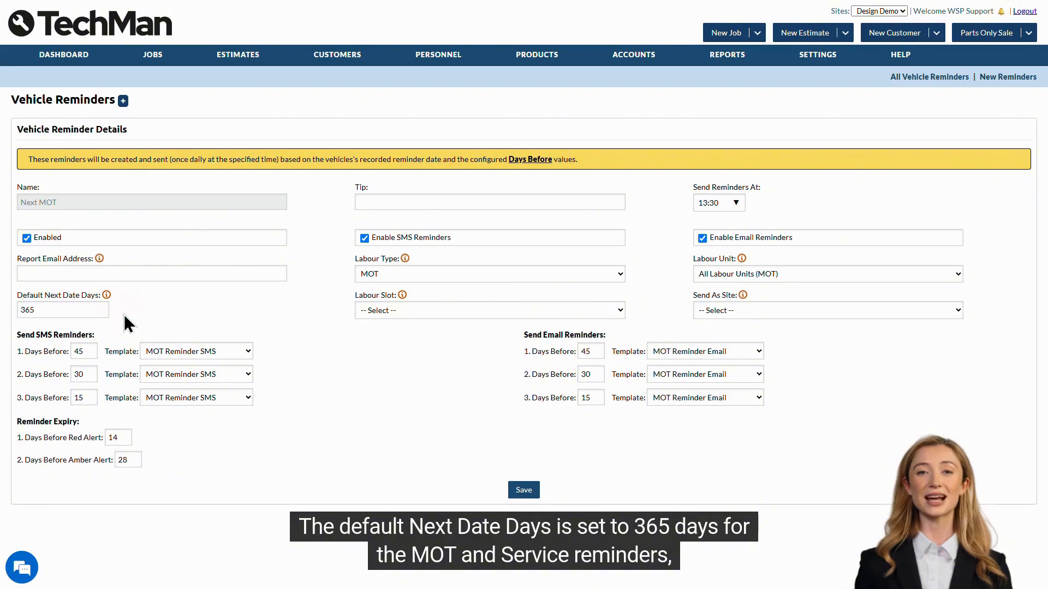
{"action": "mouse_move", "coordinate": [107, 297]}
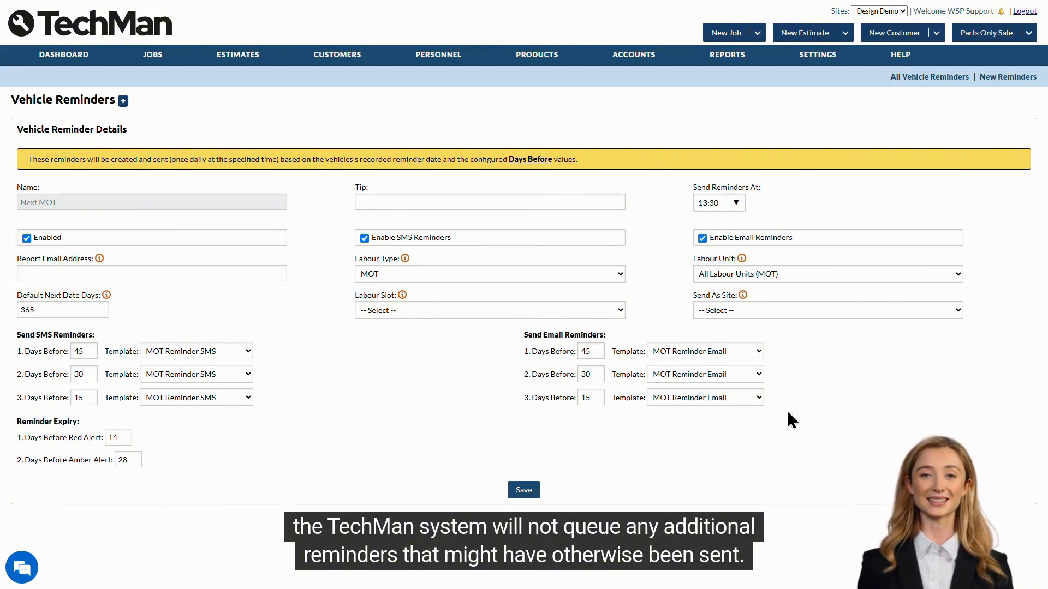
{"action": "left_click", "coordinate": [712, 352]}
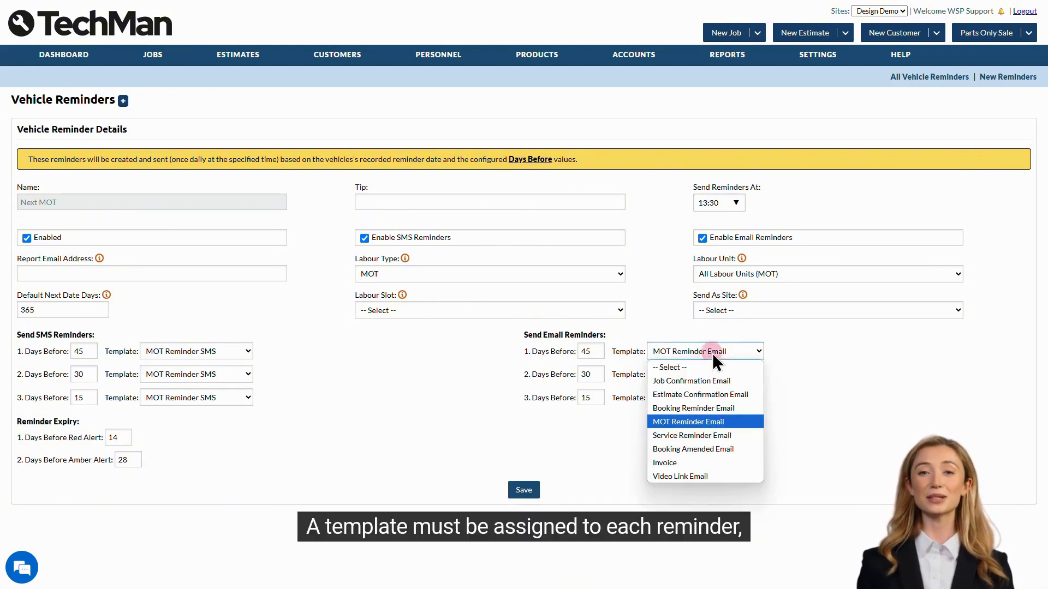
{"action": "left_click", "coordinate": [731, 420]}
{"action": "left_click", "coordinate": [225, 350]}
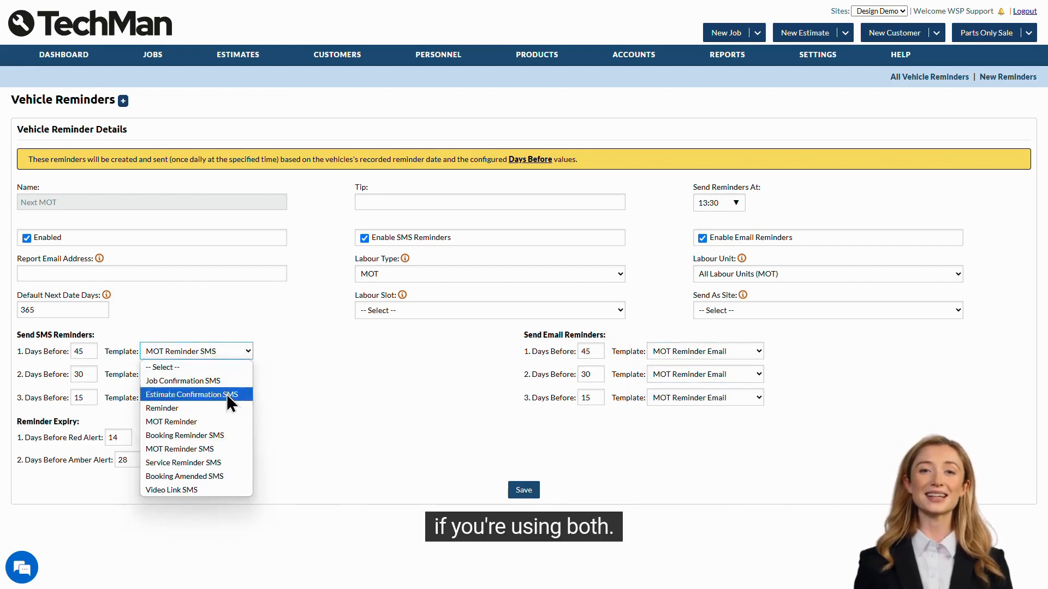
{"action": "left_click", "coordinate": [217, 448]}
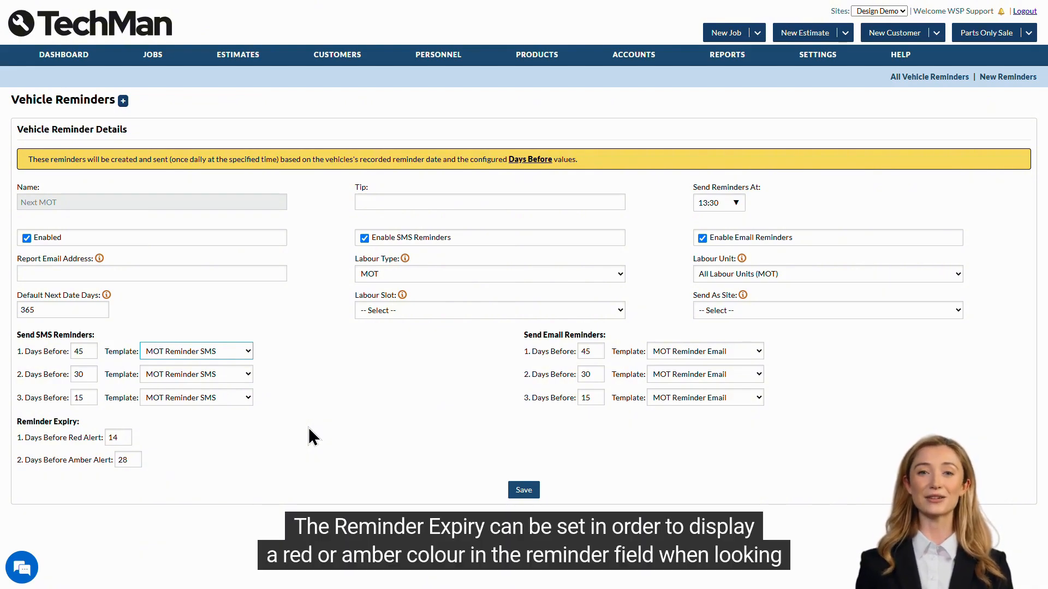
{"action": "left_click", "coordinate": [141, 436]}
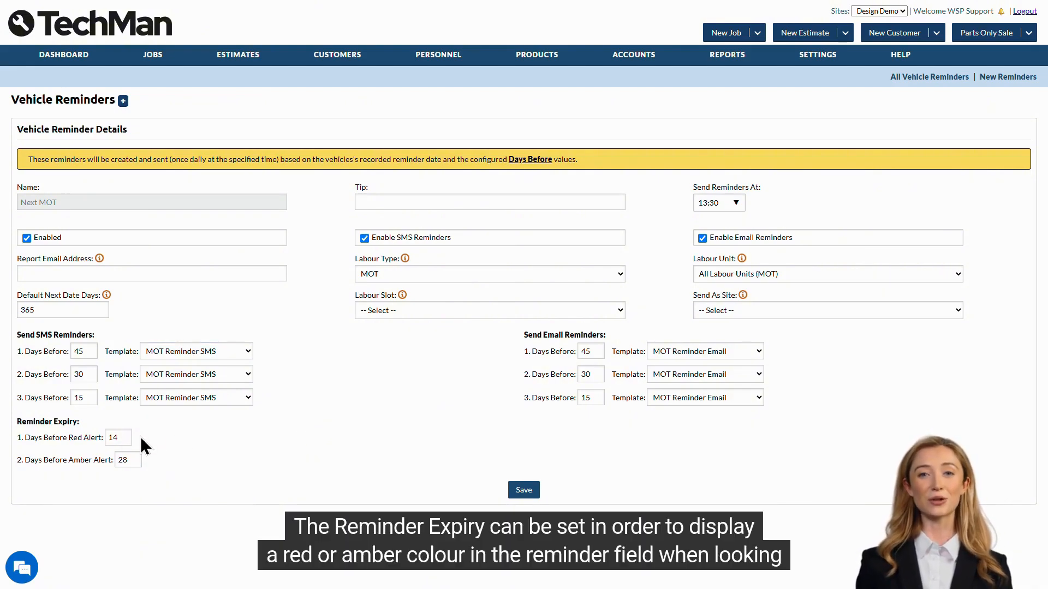